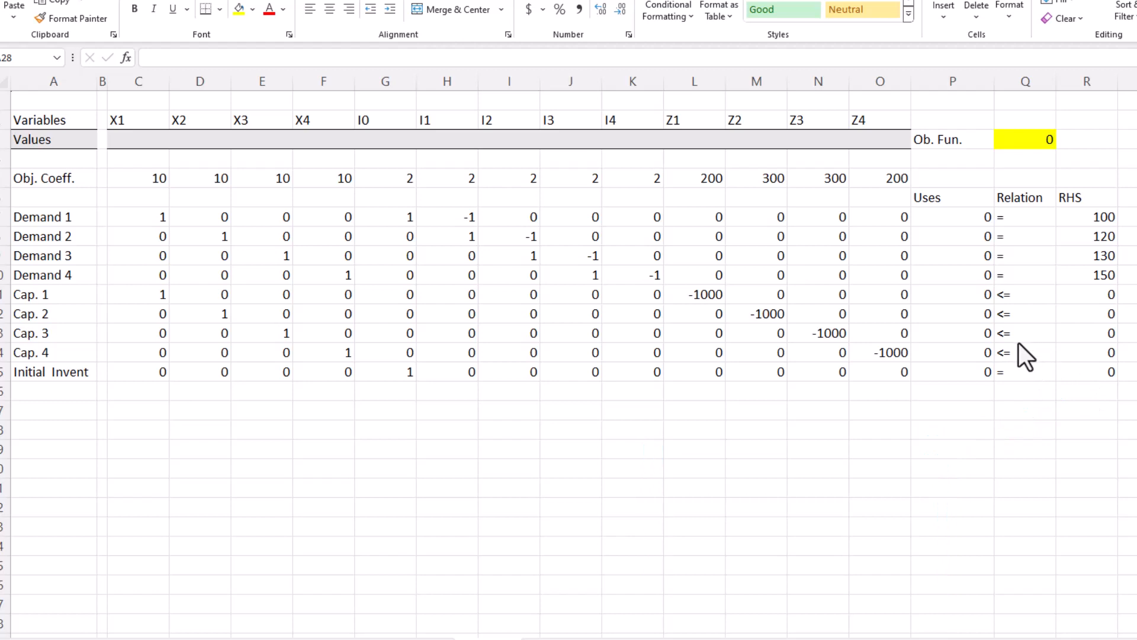
Inspect the formulas behind the objective function cell Q3 and the Uses cells for Demand 1 and Demand 2
left_click(1025, 139)
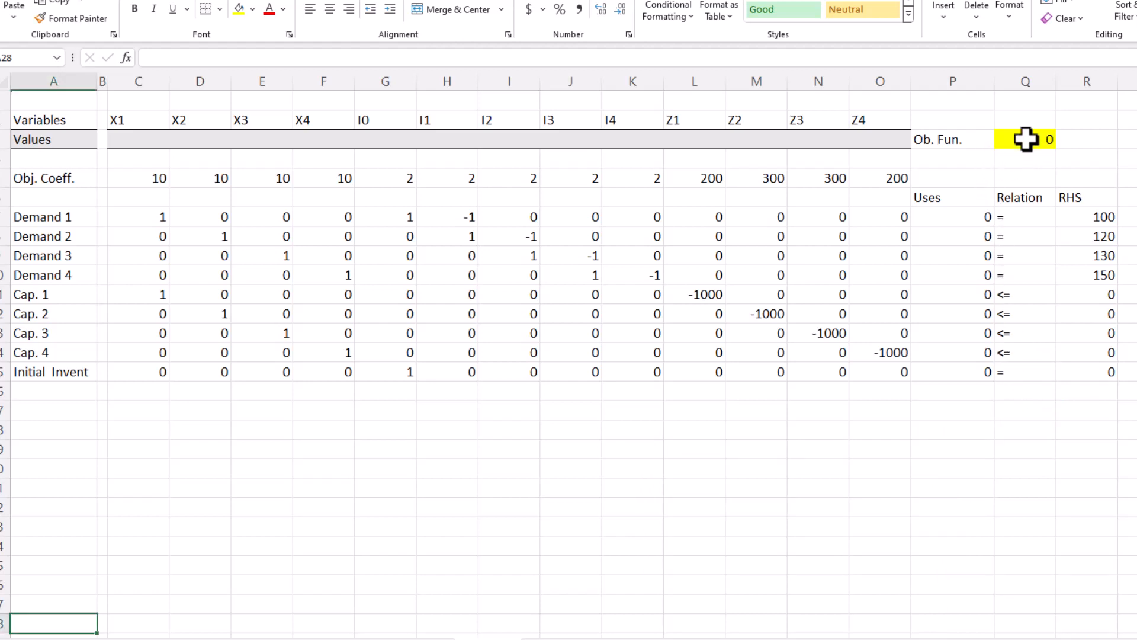
double_click(1026, 140)
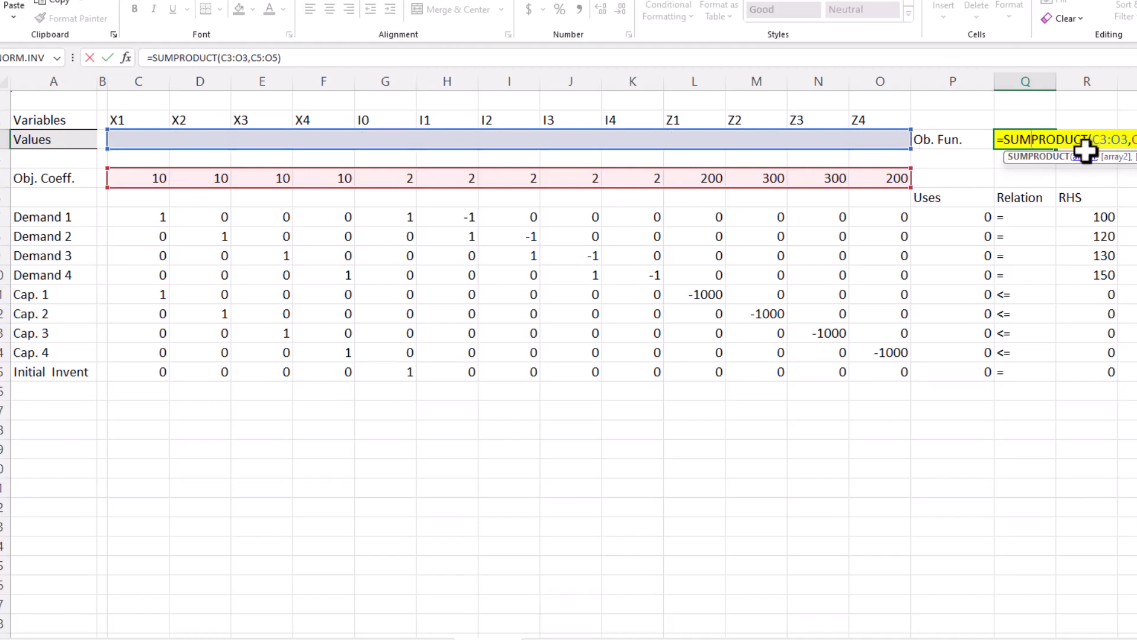
key("Return")
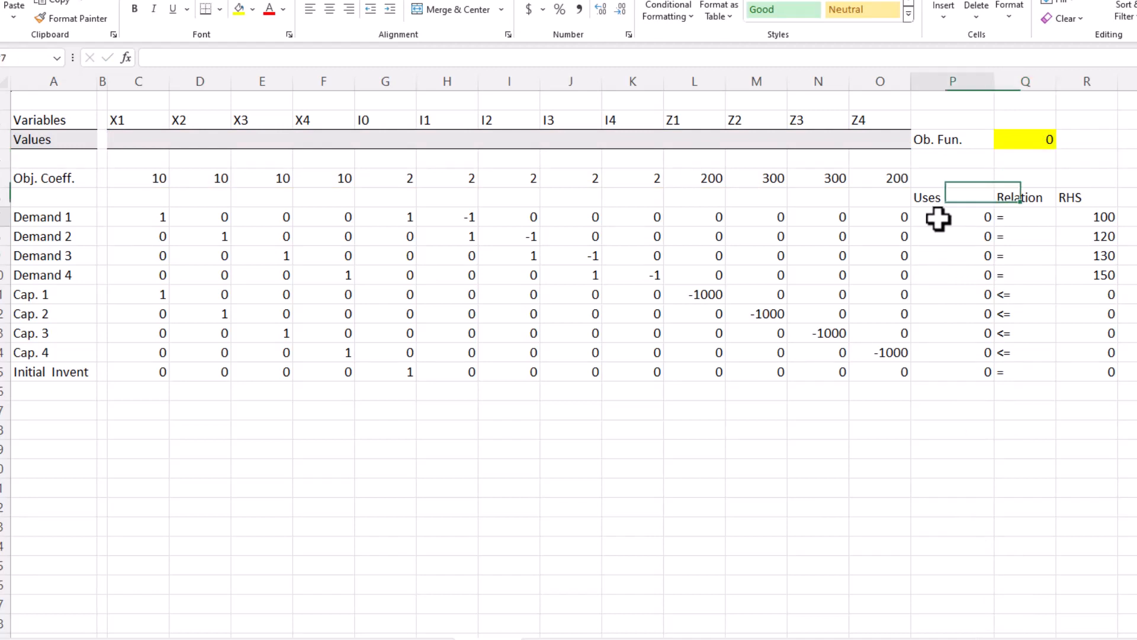
double_click(938, 219)
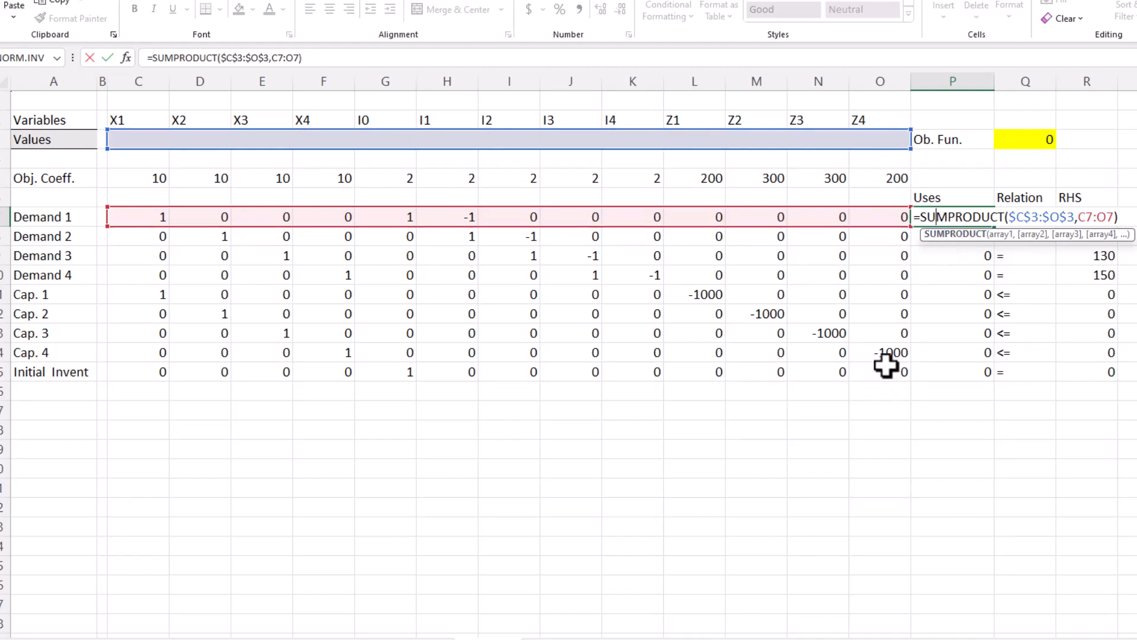
key("Return")
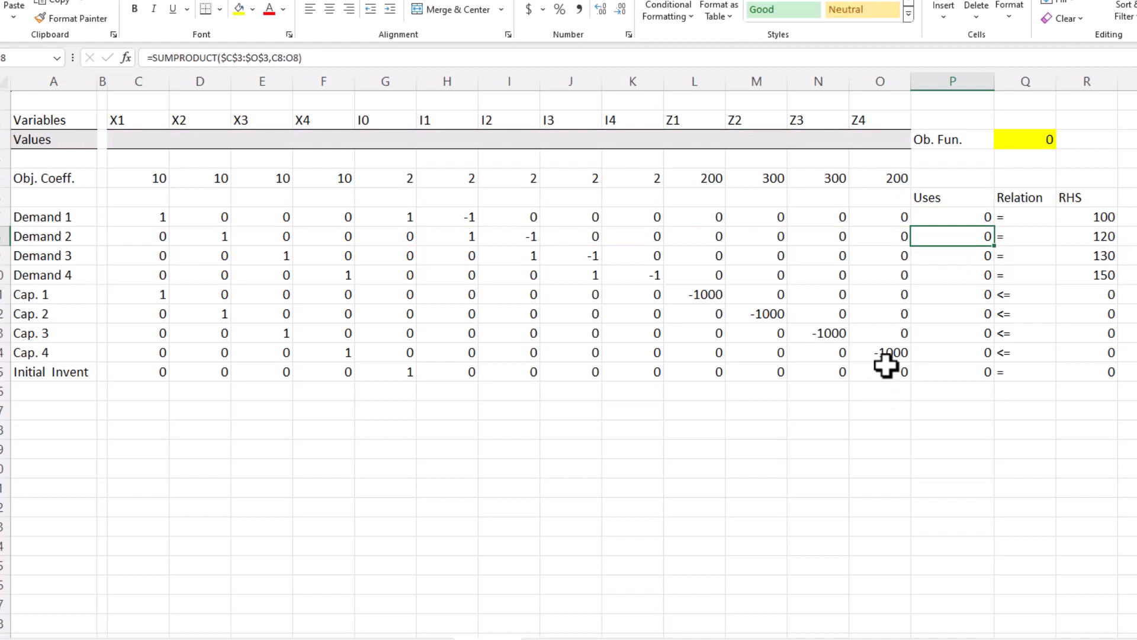
double_click(947, 238)
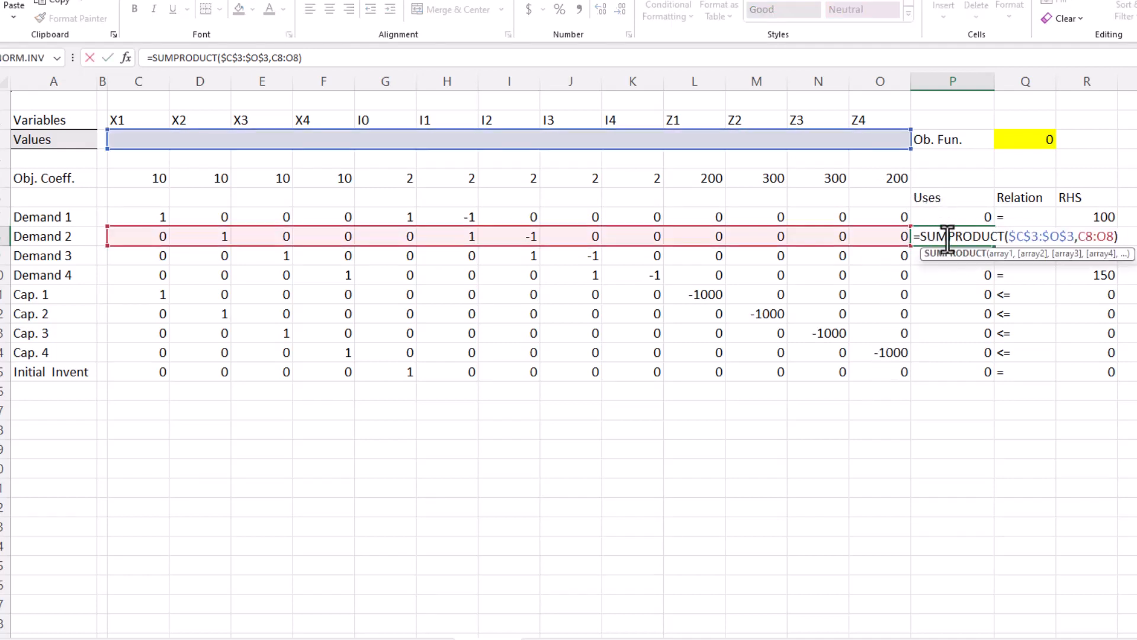
key("Return")
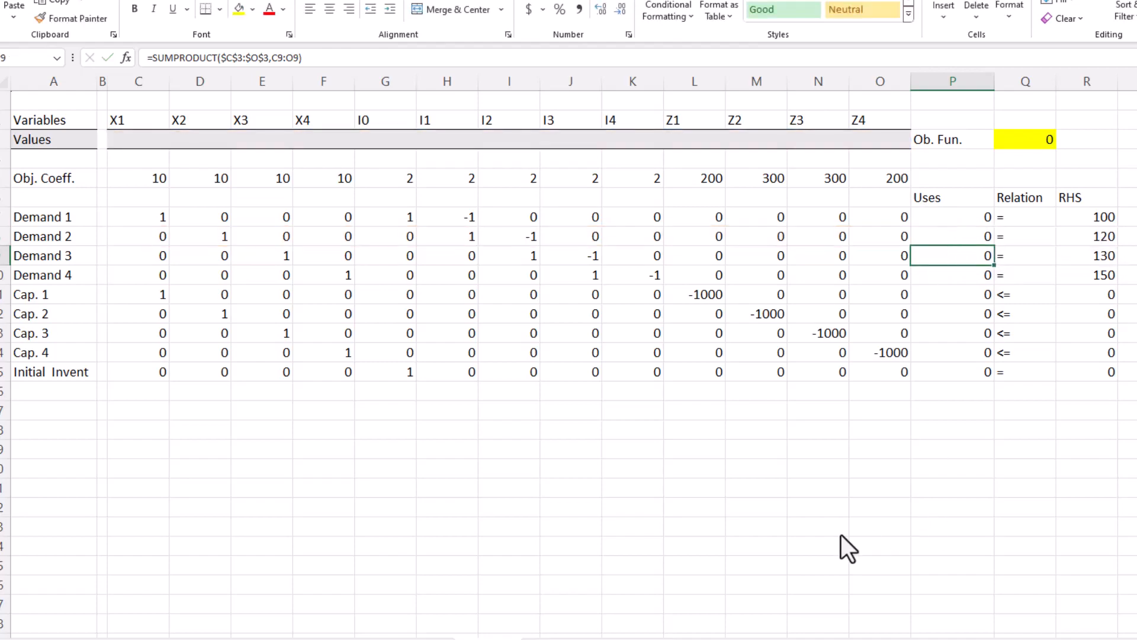
left_click(762, 549)
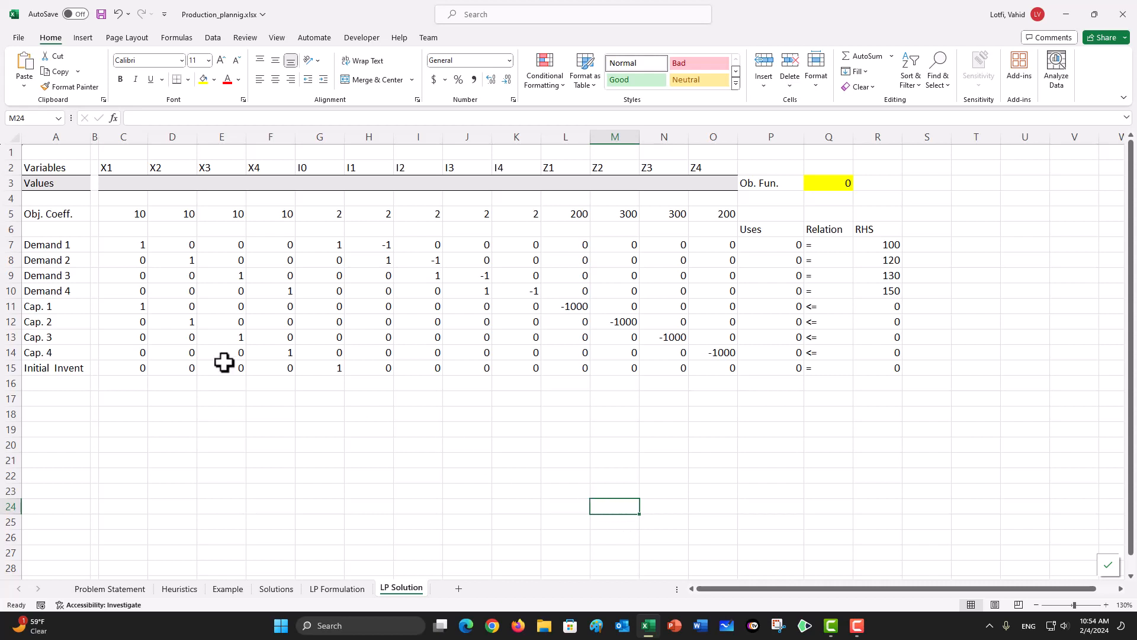
Open Solver, set cell Q3 as the objective and choose to minimize it
left_click(213, 38)
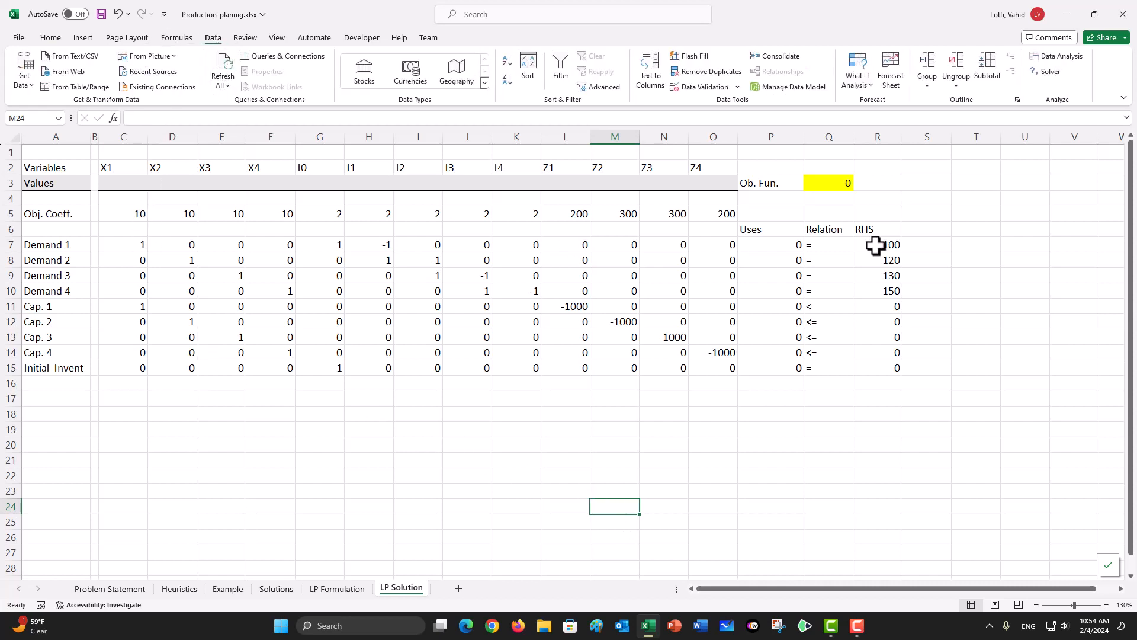
left_click(1047, 72)
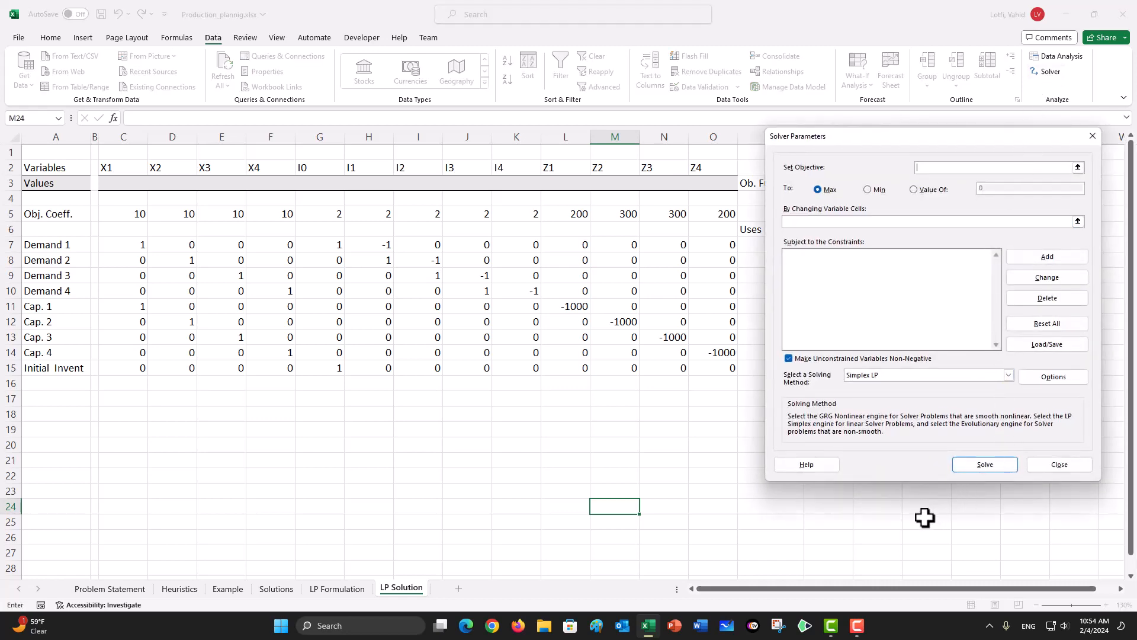
left_click_drag(932, 136, 488, 199)
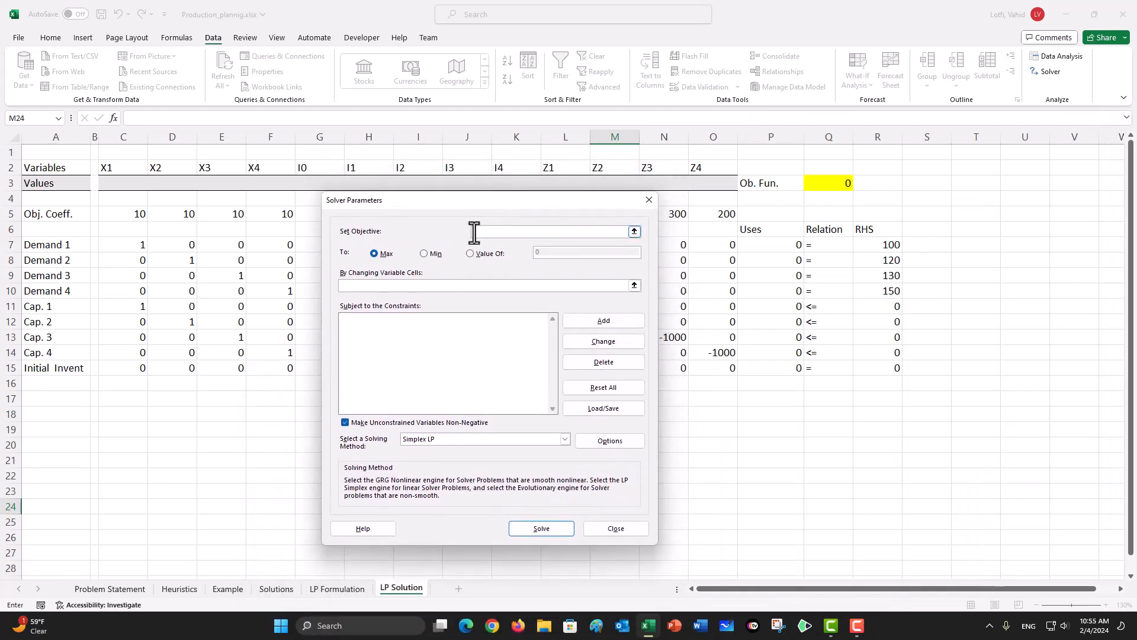
left_click(837, 182)
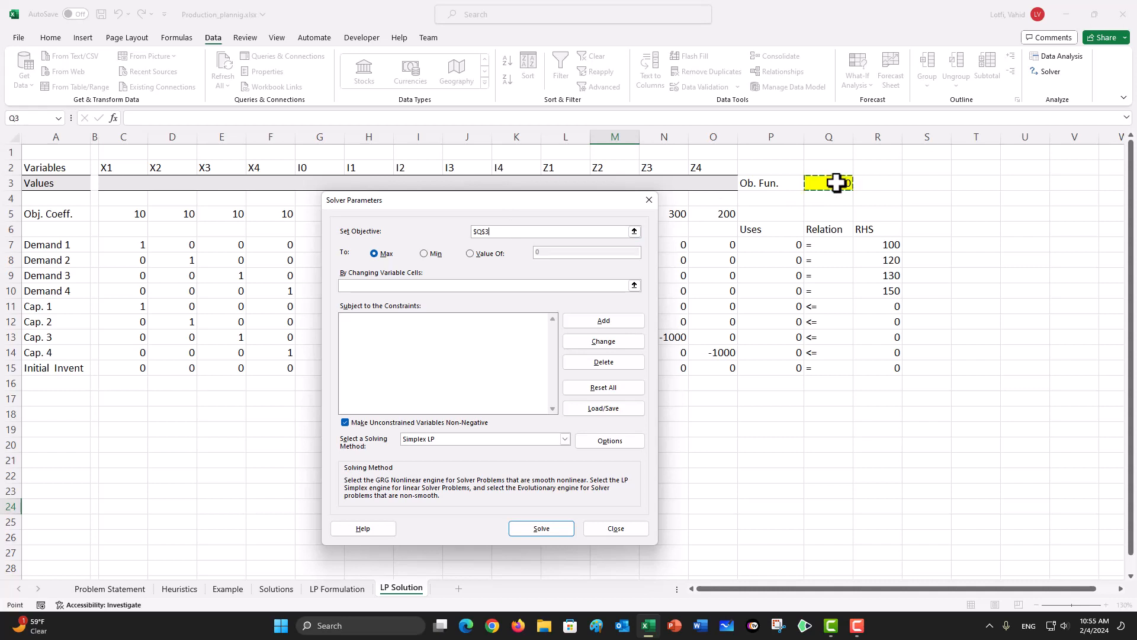
left_click(424, 254)
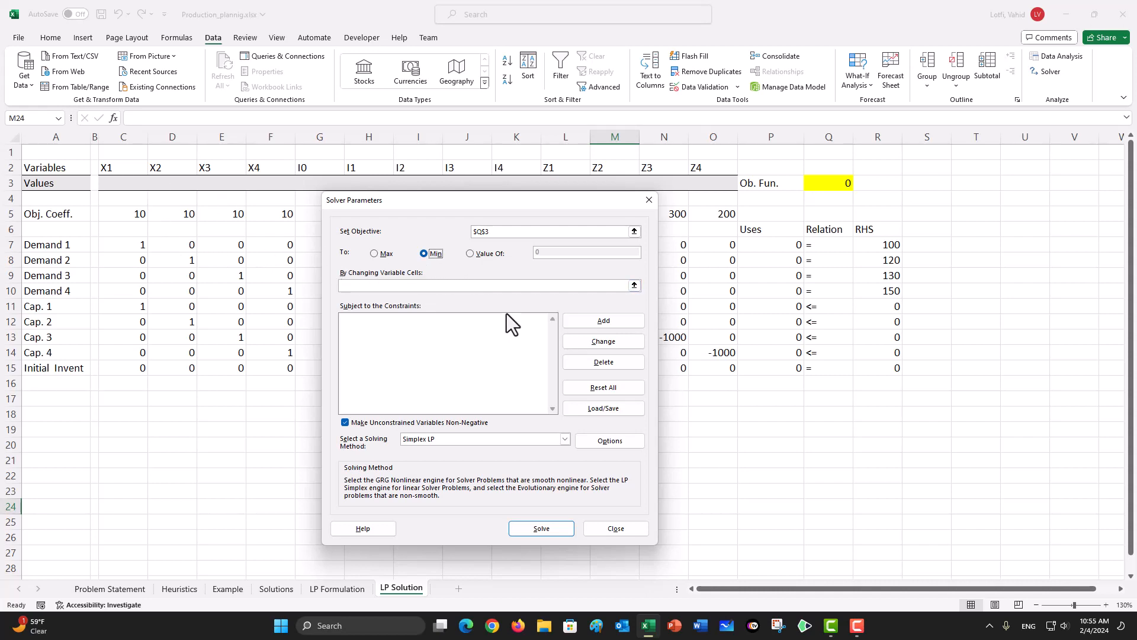
Set the Solver's changing variable cells to the Values row range C3:O3
left_click(634, 287)
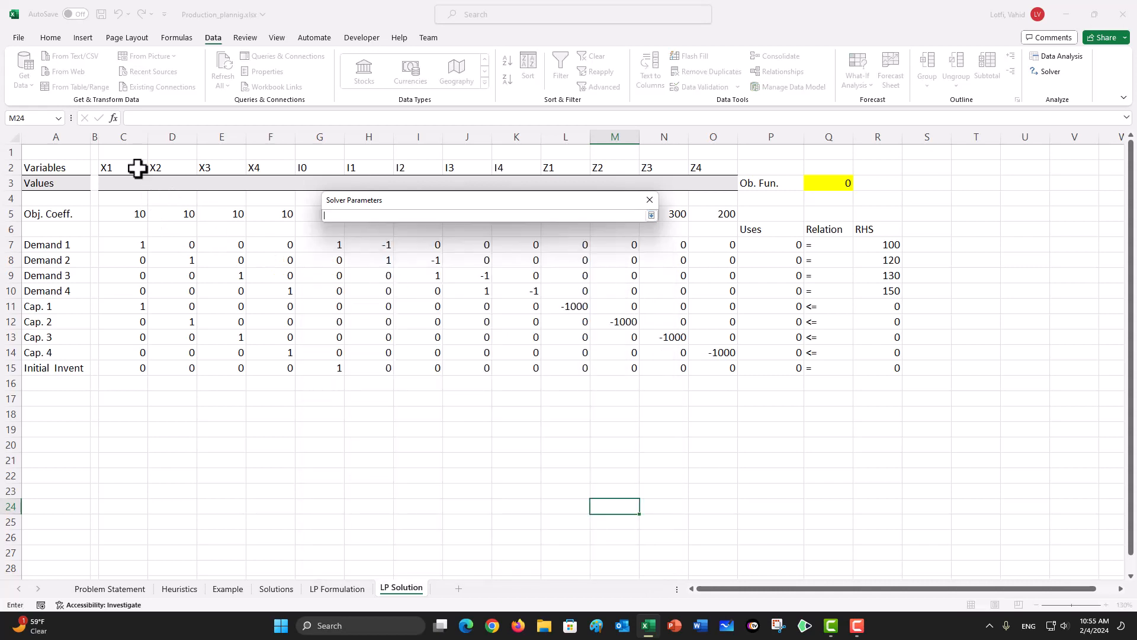
left_click(121, 186)
left_click_drag(120, 186, 688, 191)
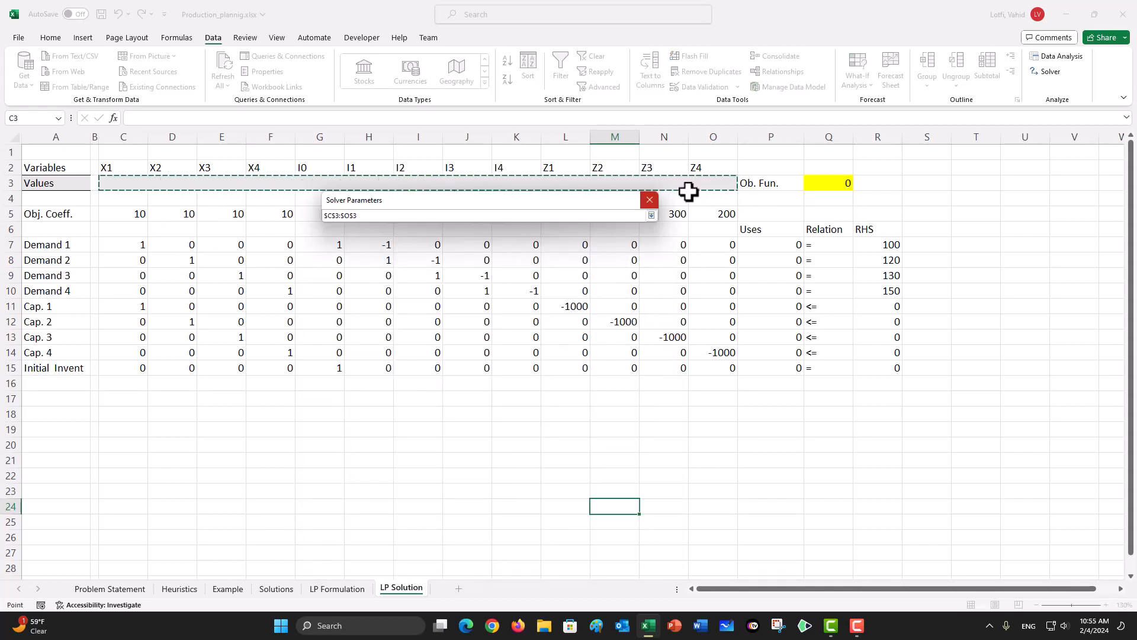
left_click(651, 215)
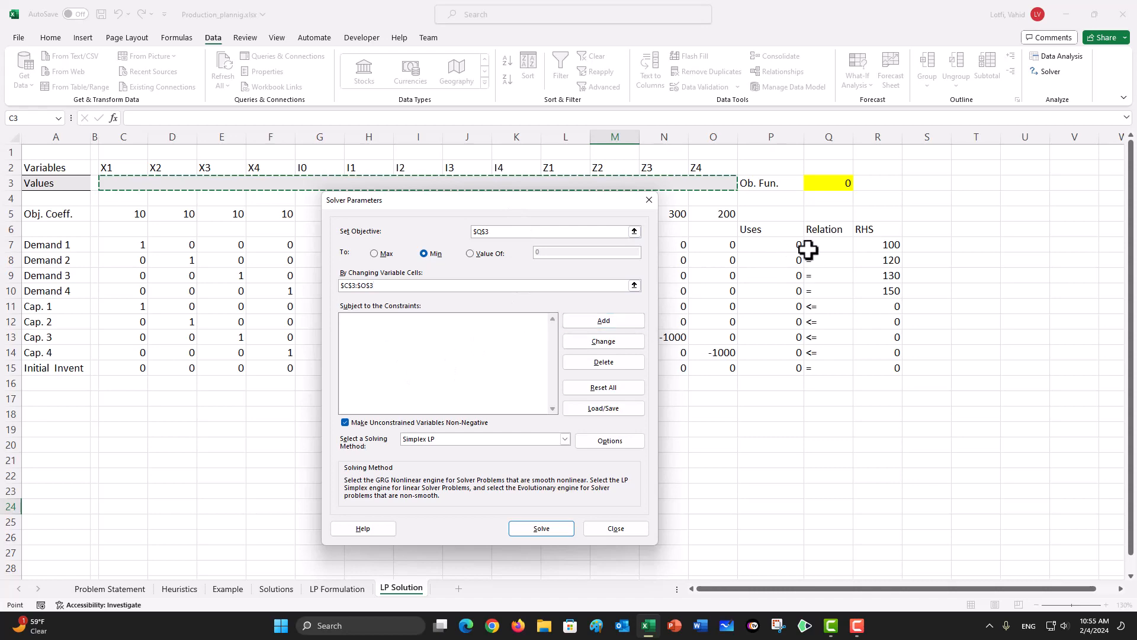
Add a Solver constraint requiring the demand uses P7:P10 to equal the right-hand sides R7:R10
left_click(585, 323)
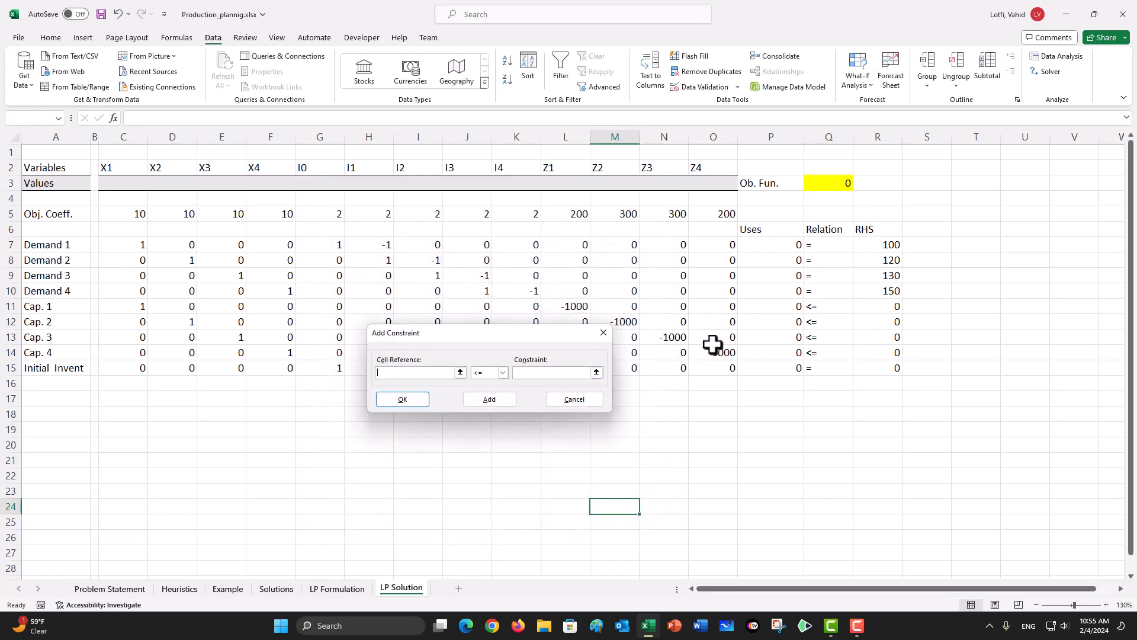
left_click(461, 371)
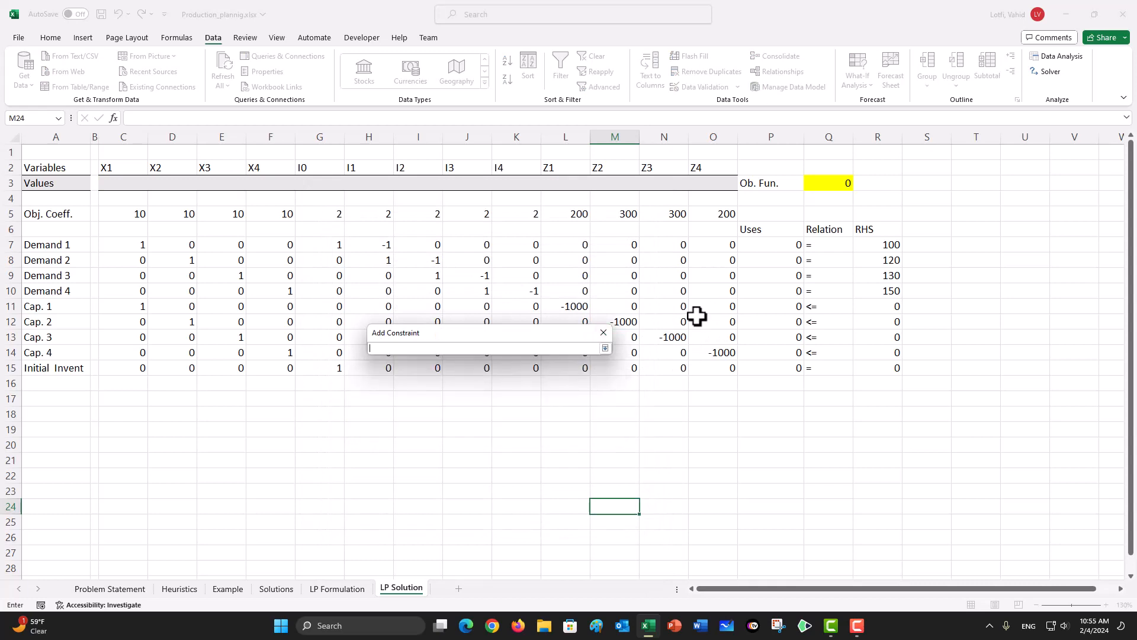
left_click_drag(769, 245, 768, 286)
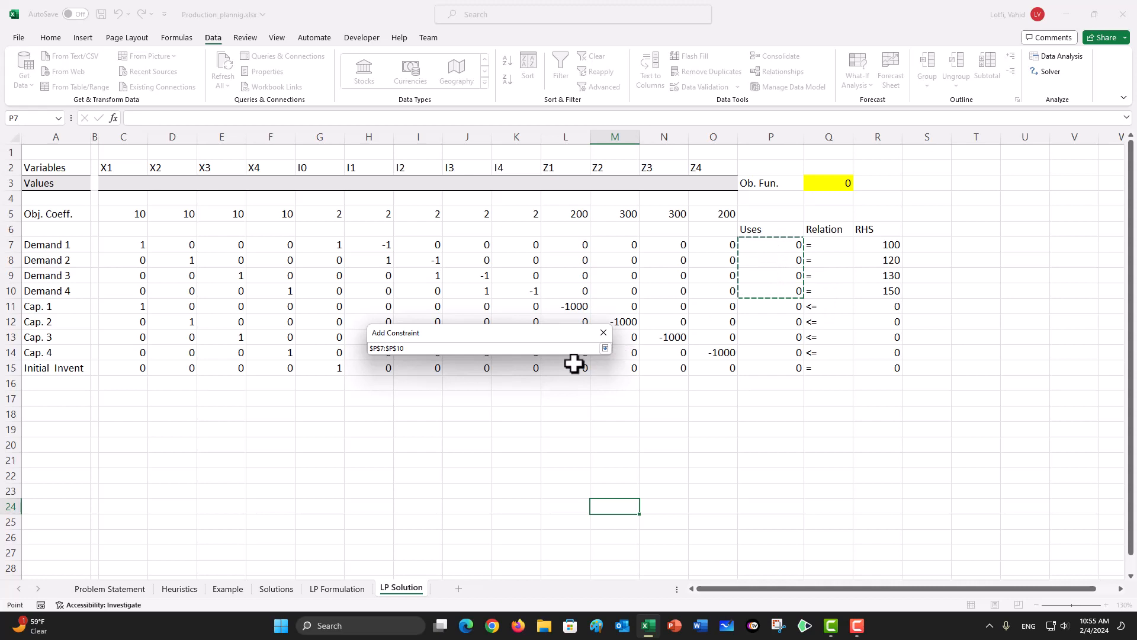
left_click(605, 348)
left_click(503, 372)
left_click(486, 391)
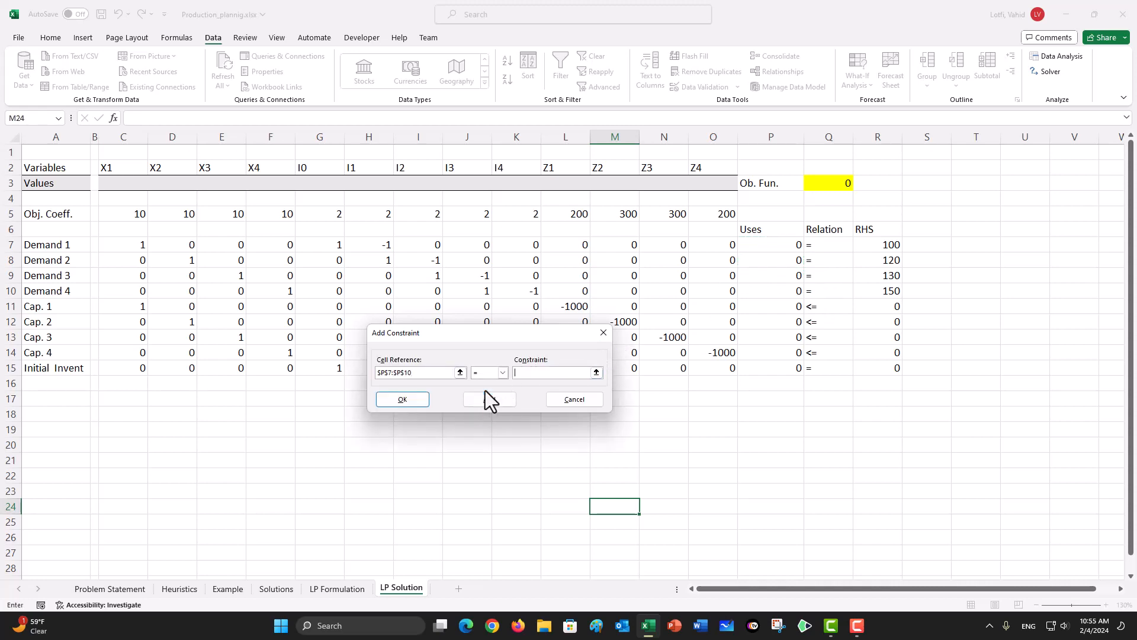
left_click(596, 372)
left_click_drag(877, 243, 872, 288)
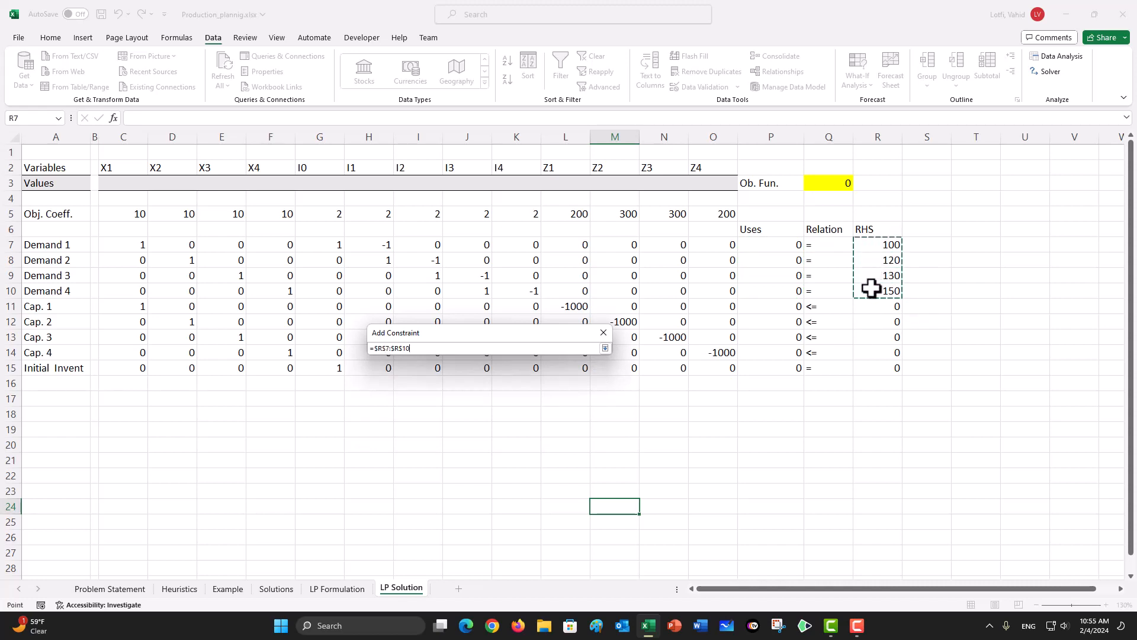
left_click(605, 348)
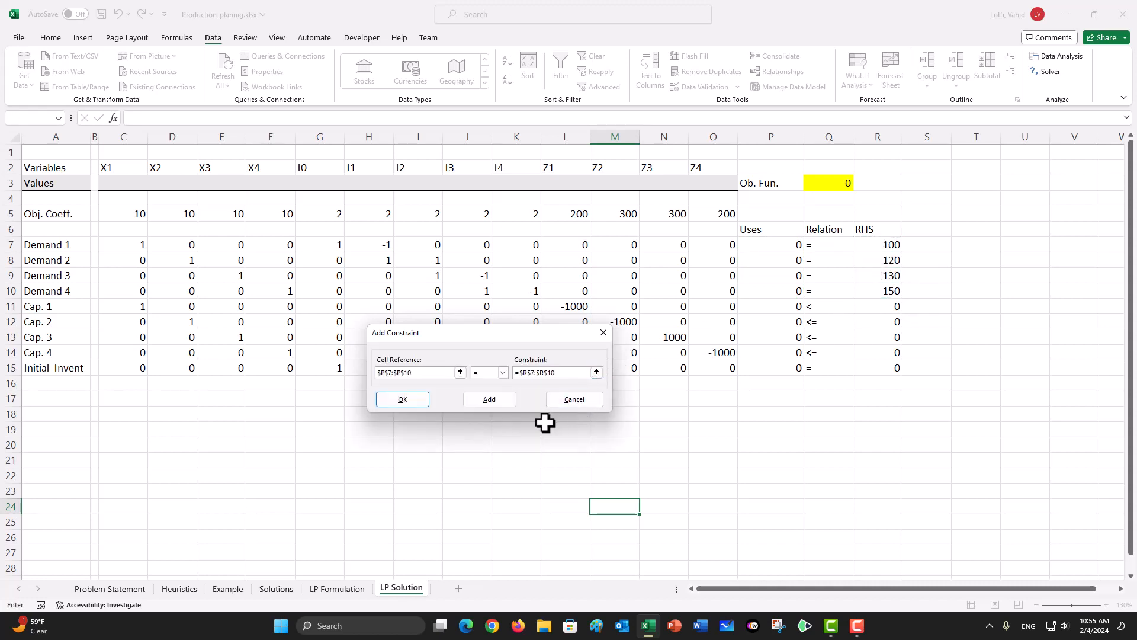
left_click(488, 399)
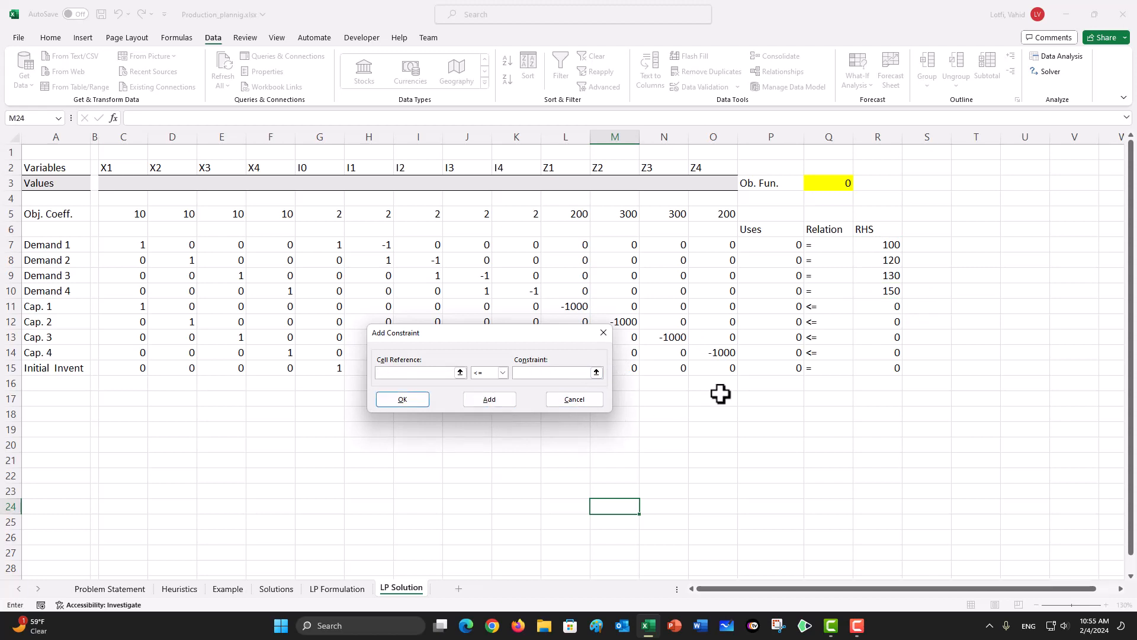
Add a Solver constraint requiring the capacity uses P11:P14 to be <= the right-hand sides R11:R14
left_click(461, 373)
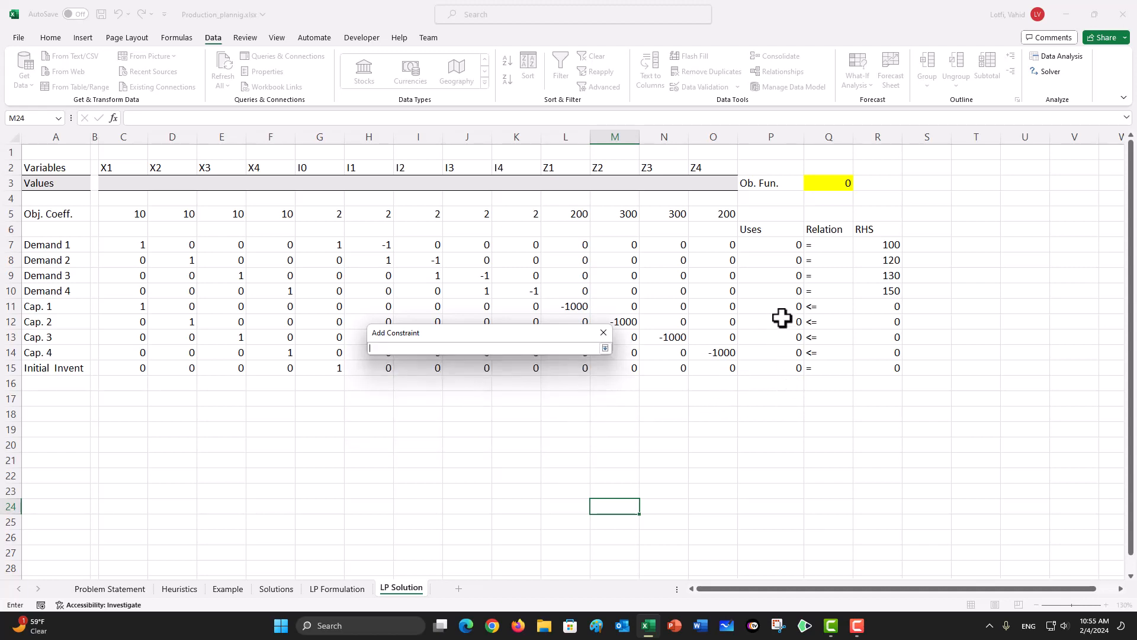
left_click_drag(779, 308, 779, 352)
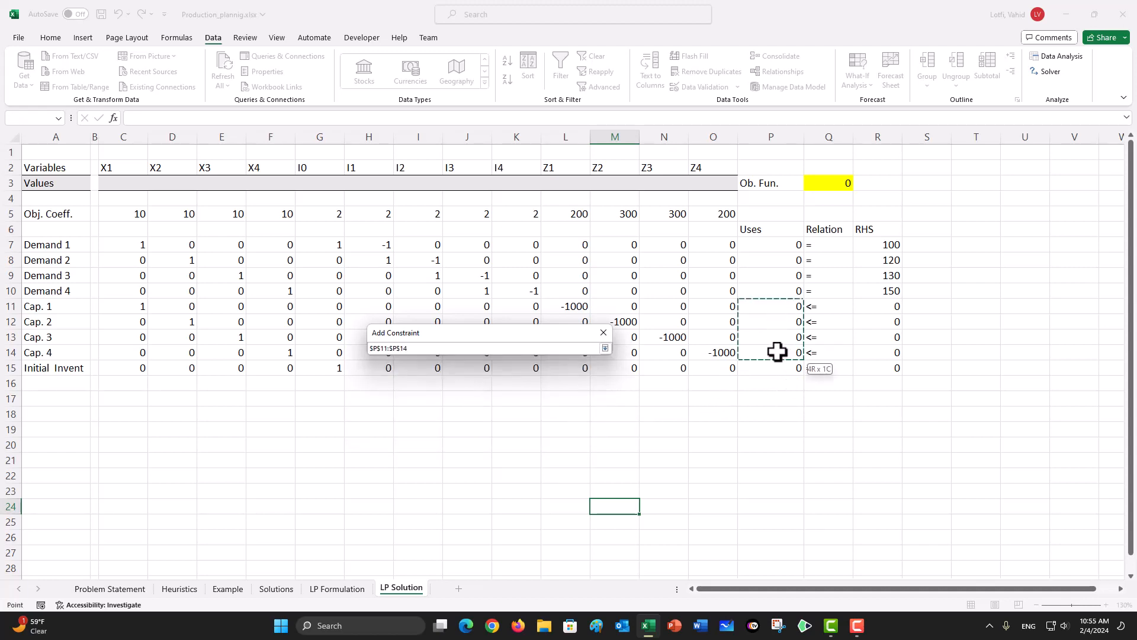
left_click(605, 348)
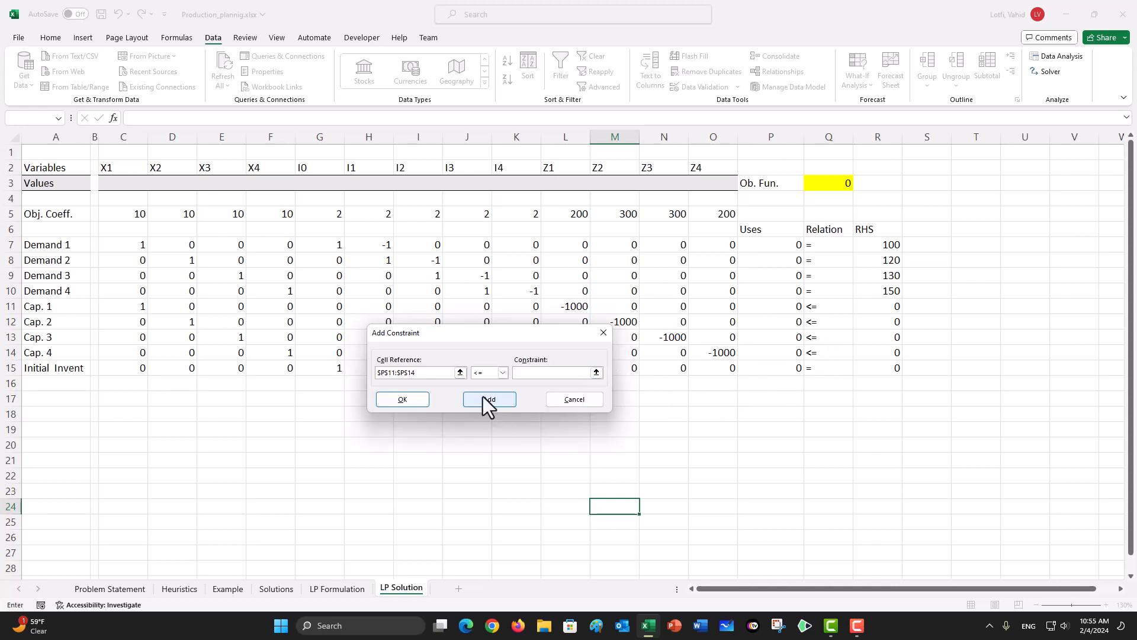
left_click(596, 372)
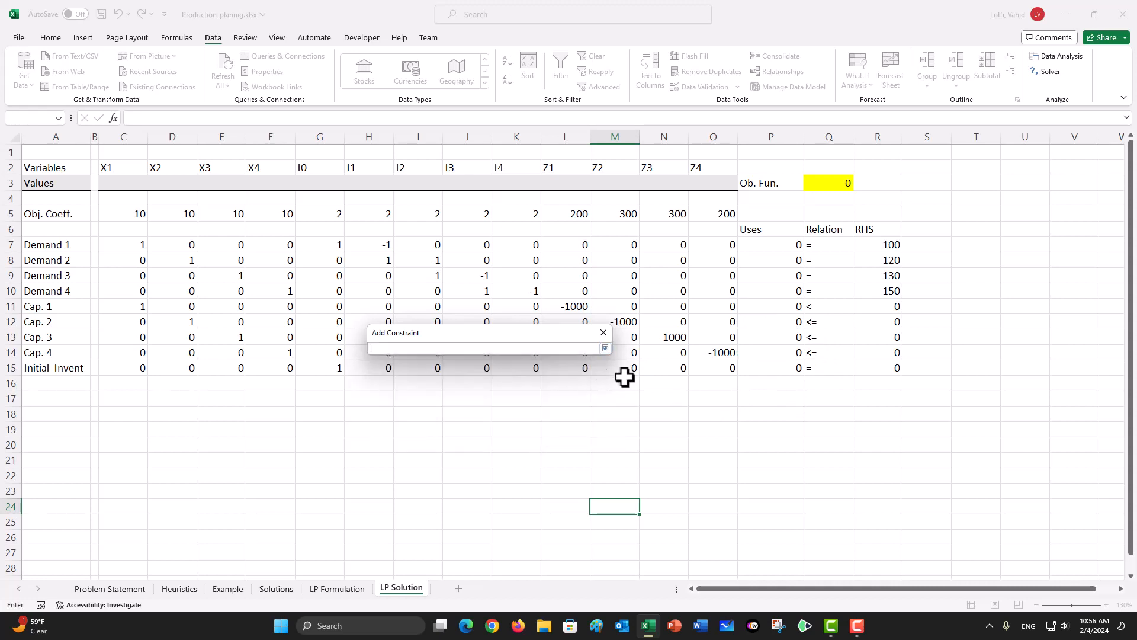
left_click_drag(874, 307, 869, 353)
left_click(604, 348)
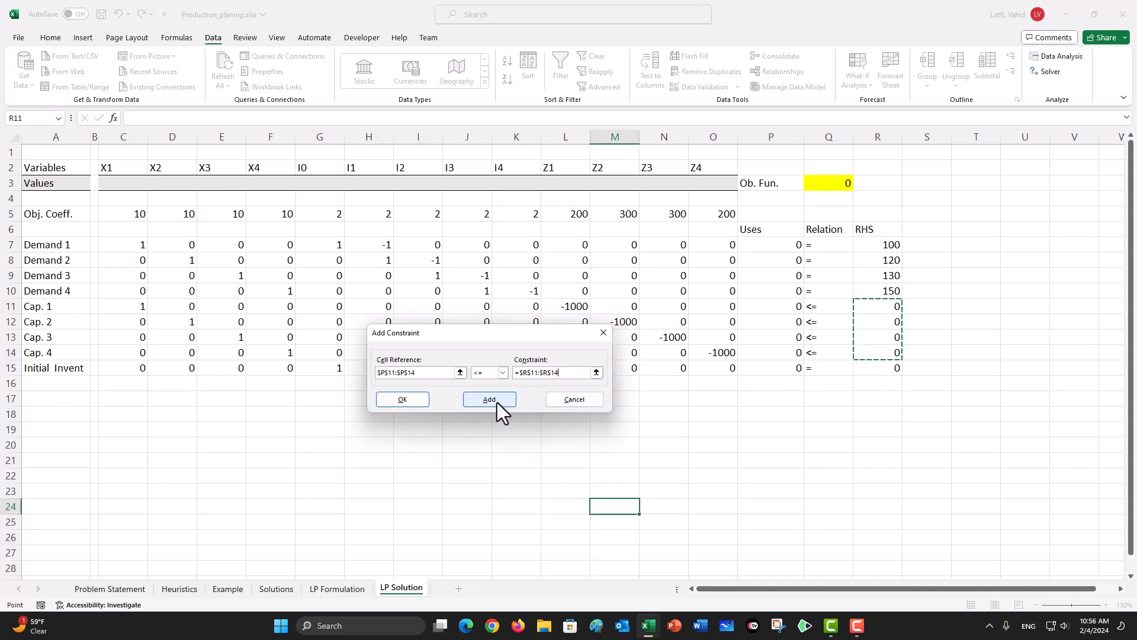
left_click(497, 402)
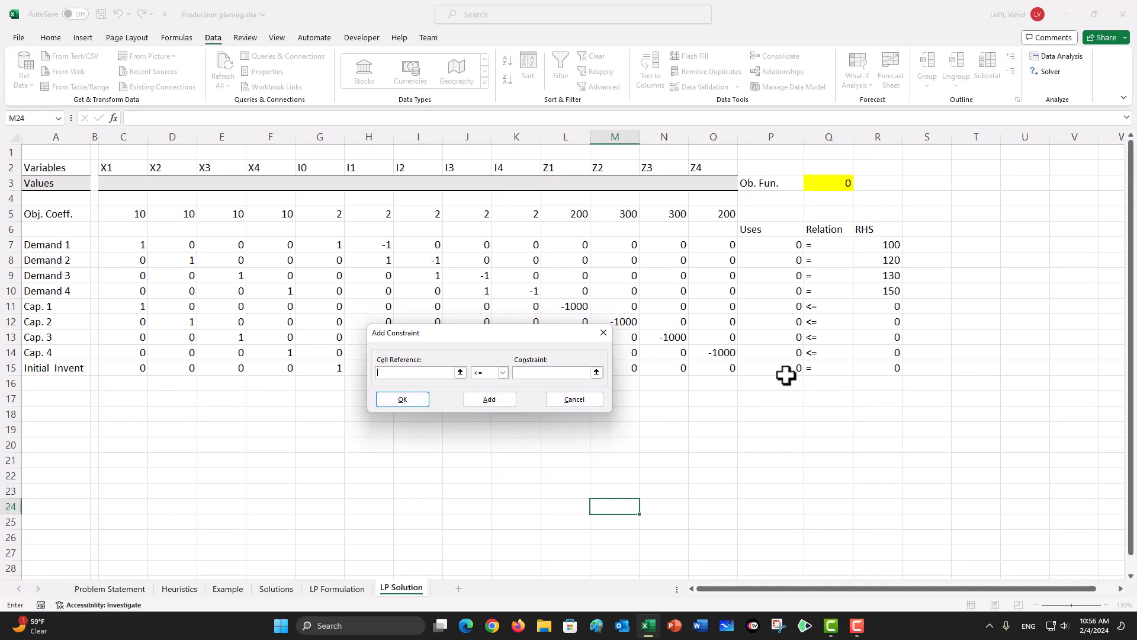
Add a Solver constraint requiring the initial inventory use P15 to equal its right-hand side R15
left_click(805, 371)
left_click(758, 373)
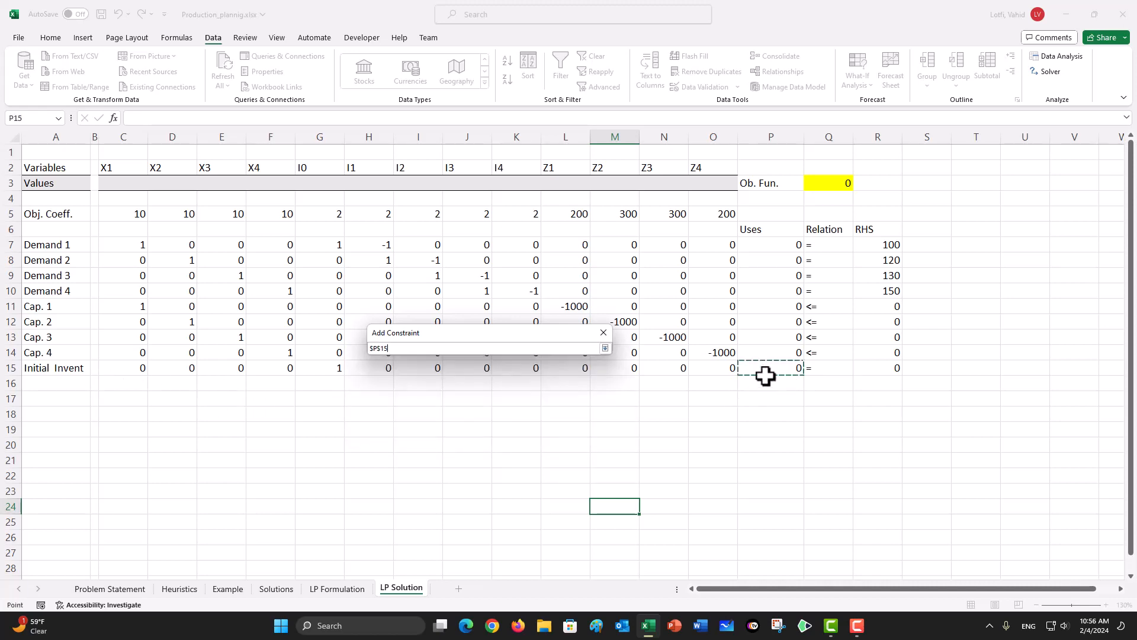
left_click(606, 349)
left_click(503, 372)
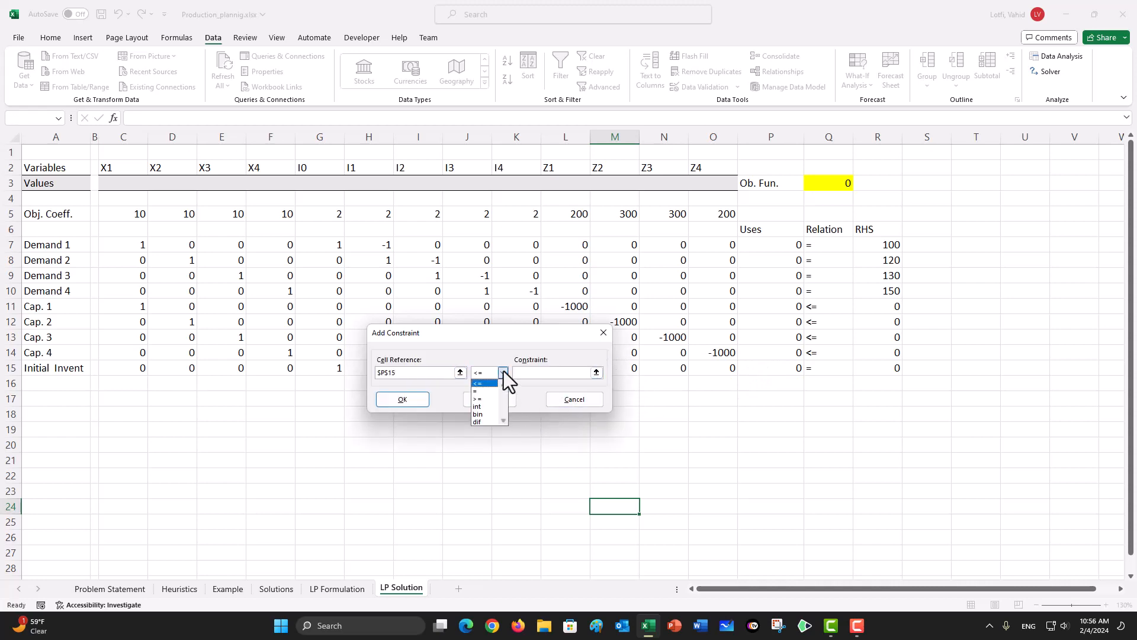
left_click(485, 391)
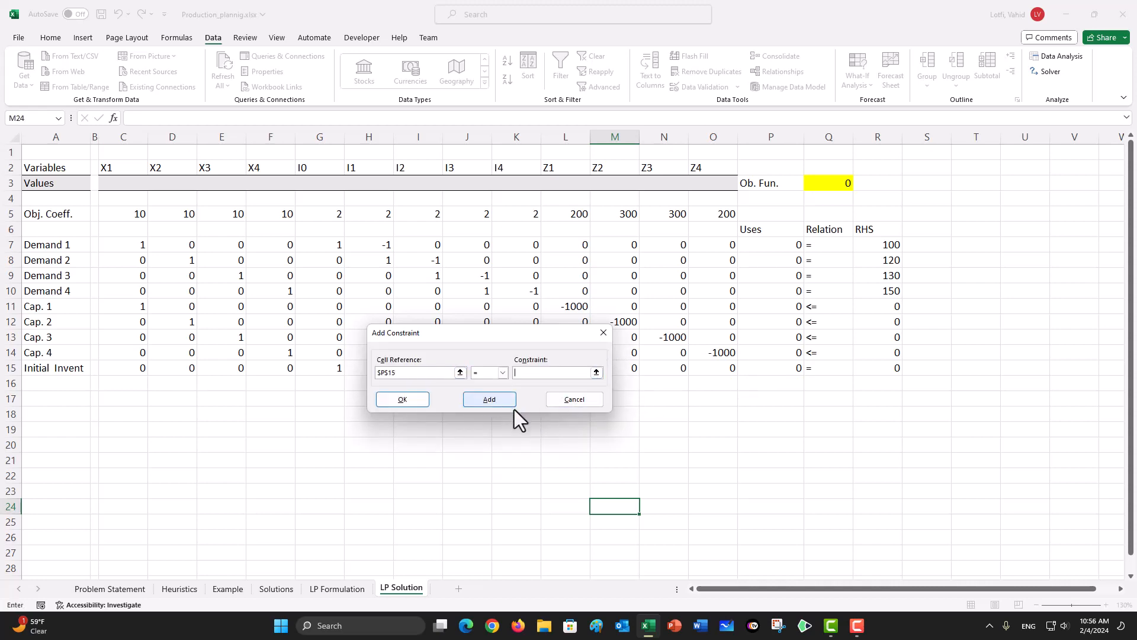
left_click(596, 373)
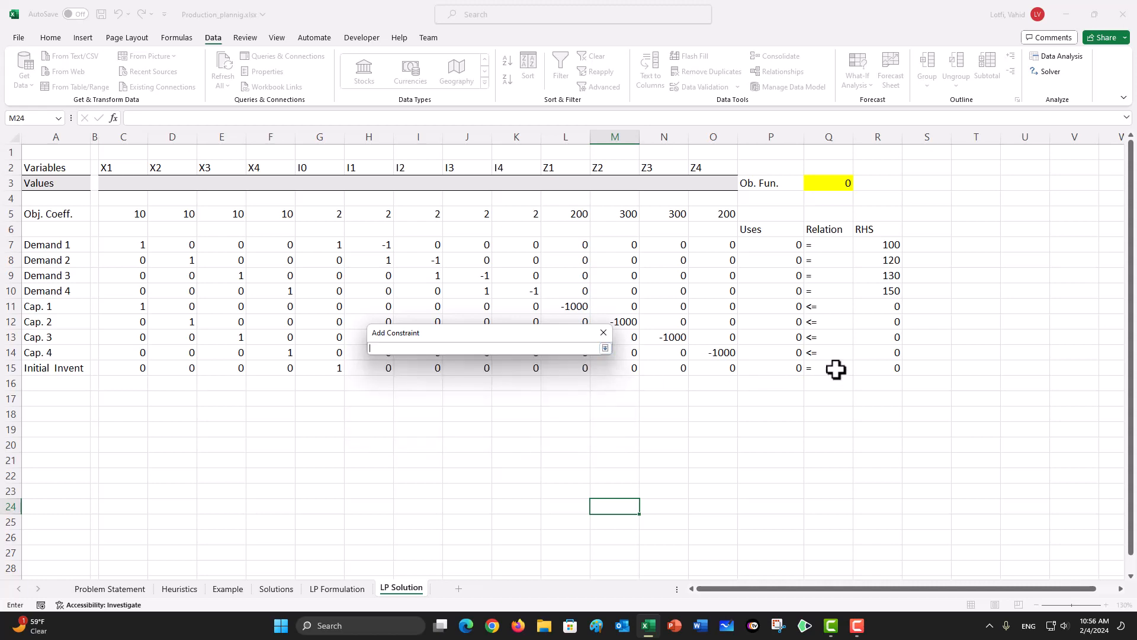
left_click(871, 367)
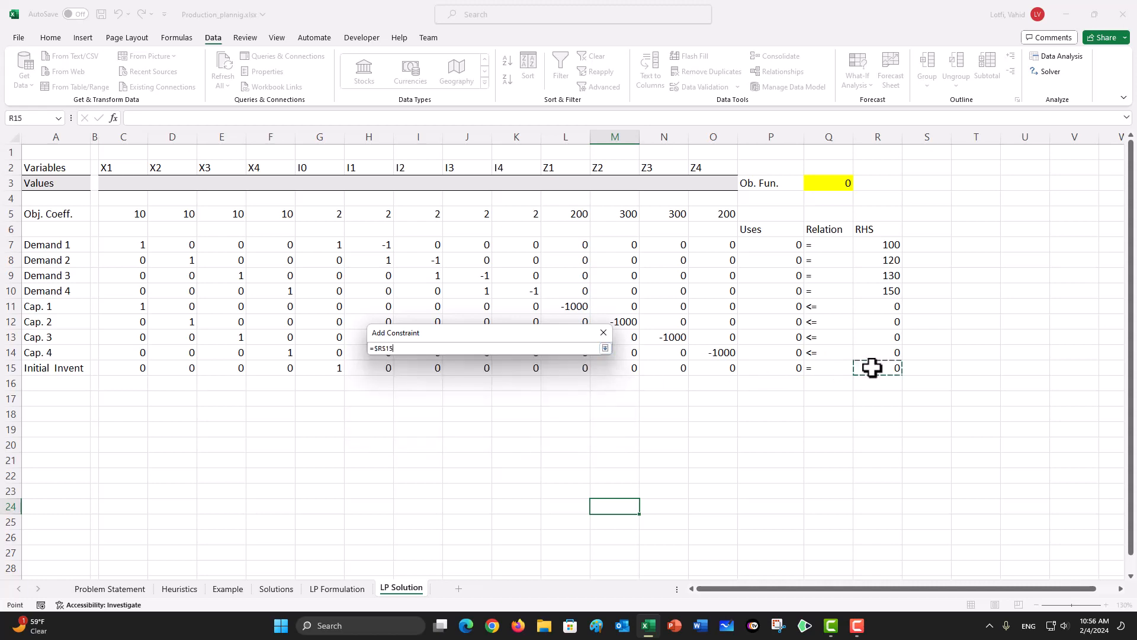
left_click(605, 349)
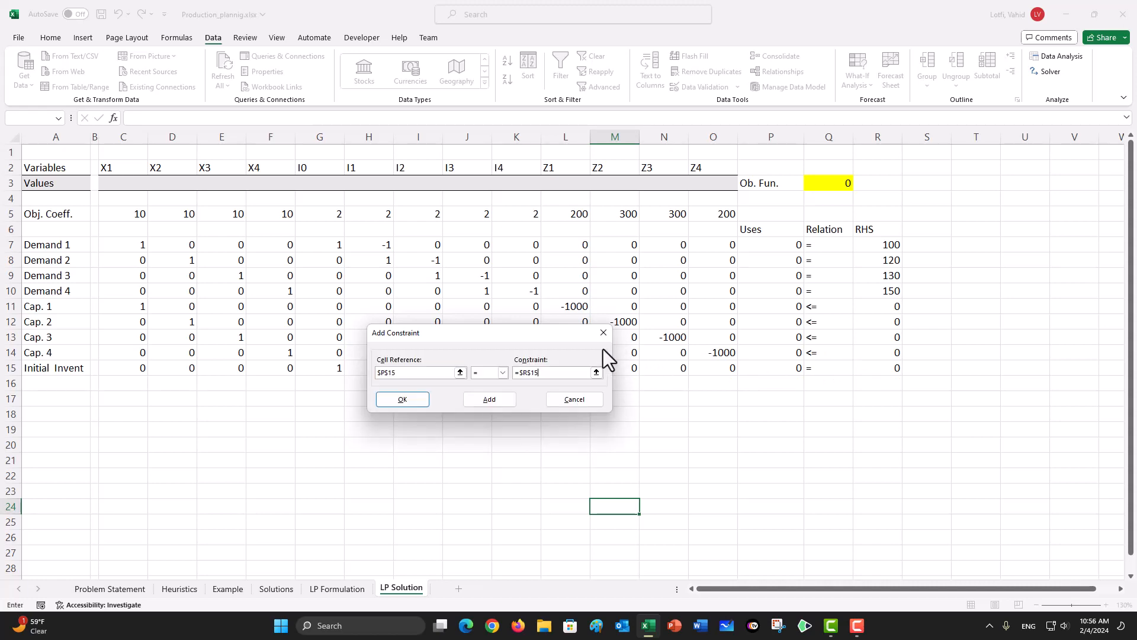
left_click(487, 401)
Add a Solver constraint making the setup variables Z1 to Z4 in L3:O3 binary, and return to the Solver parameters
left_click(460, 372)
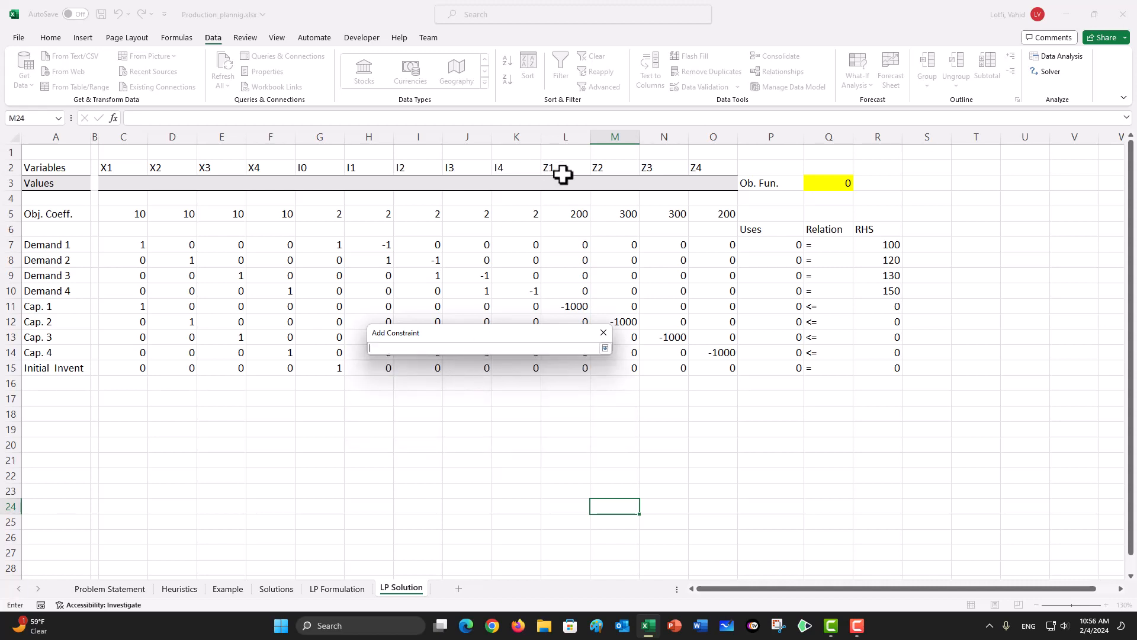
left_click_drag(563, 178, 699, 183)
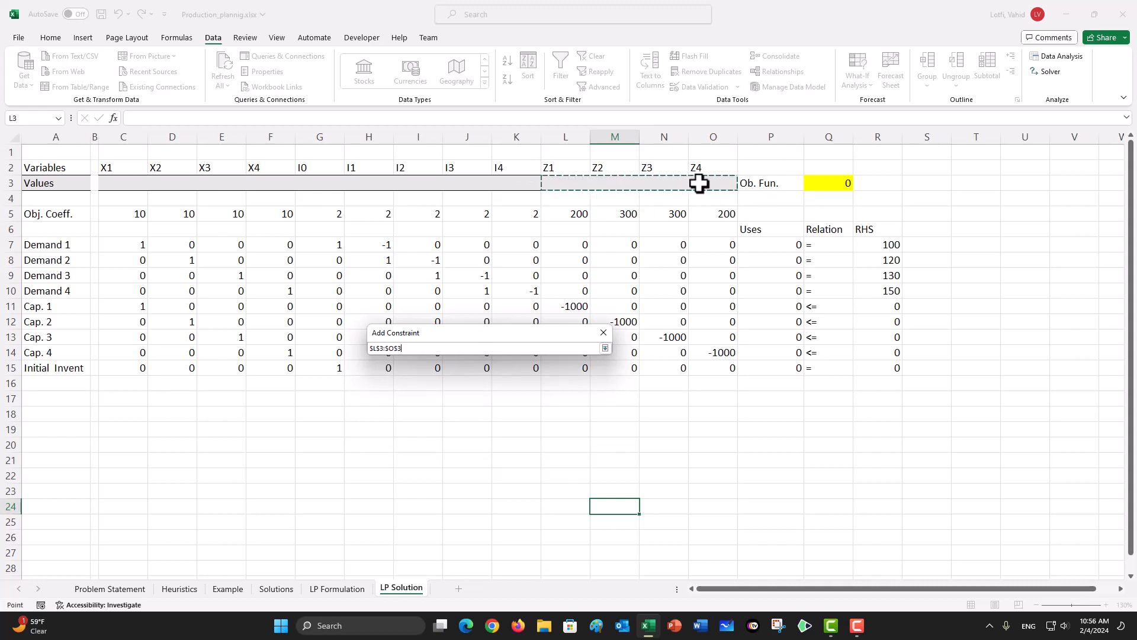
left_click(605, 347)
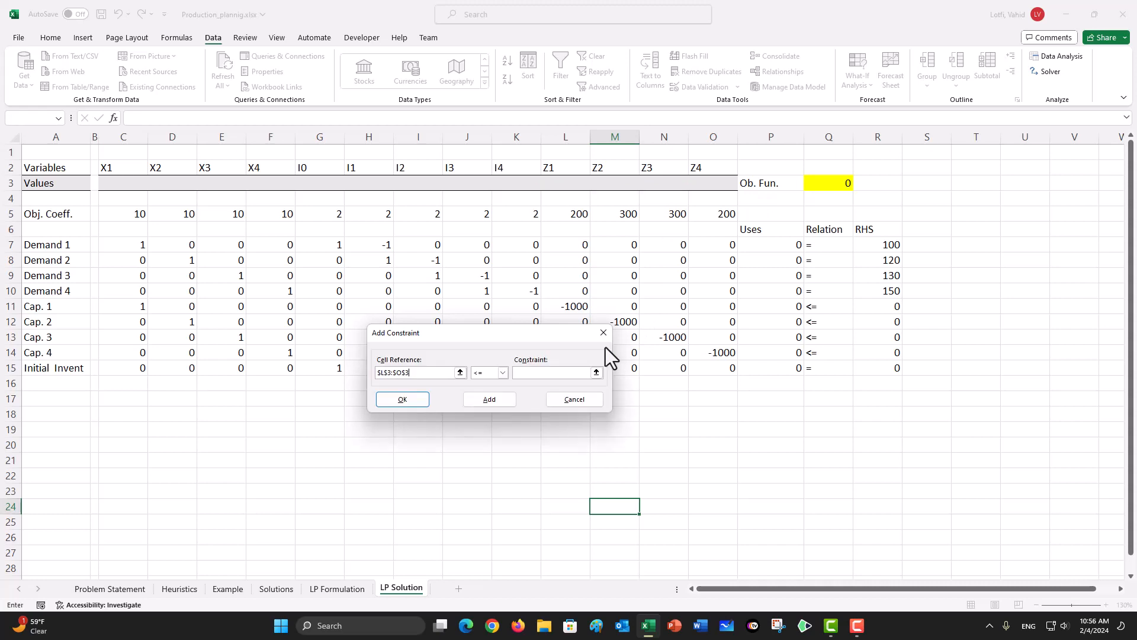
left_click(503, 372)
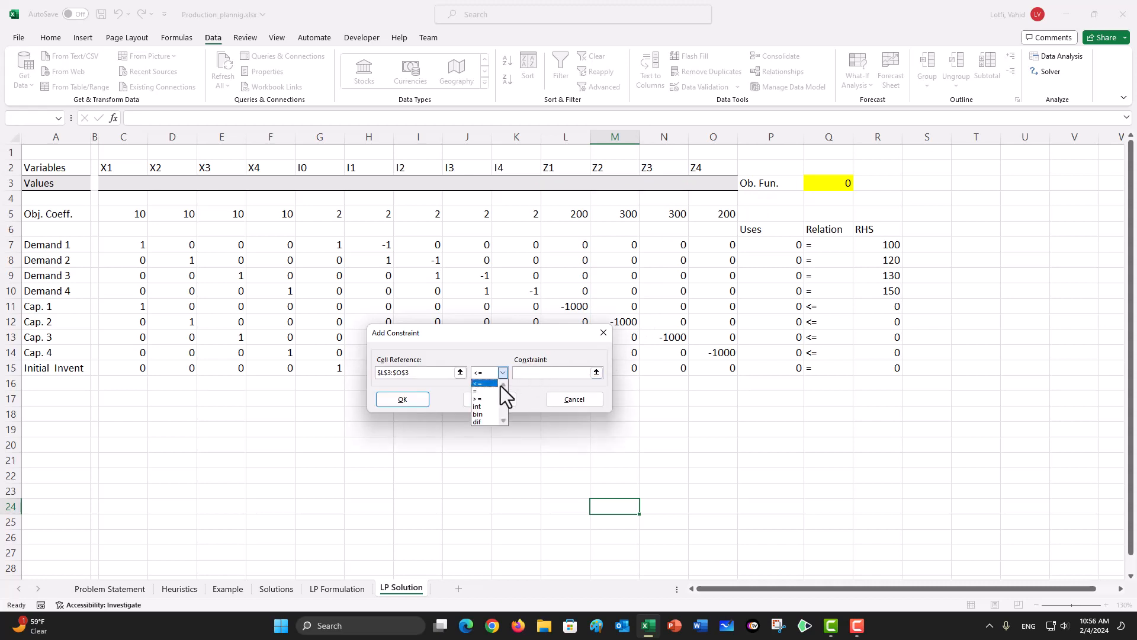
left_click(490, 413)
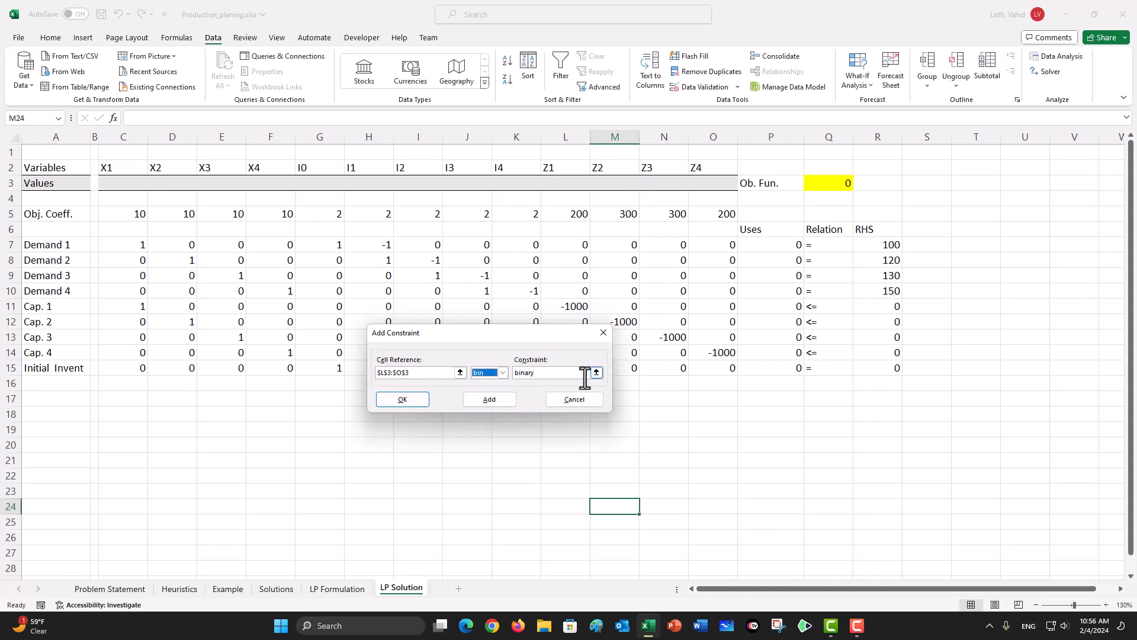
left_click(418, 399)
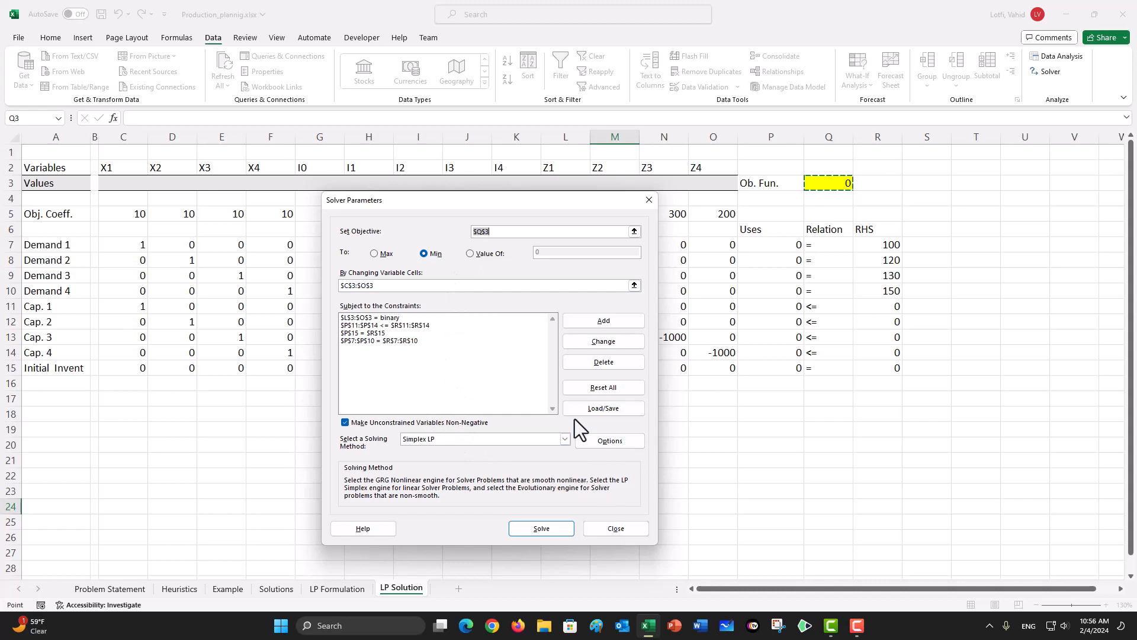
Solve the production planning model with Simplex LP and keep the Solver solution
left_click(551, 530)
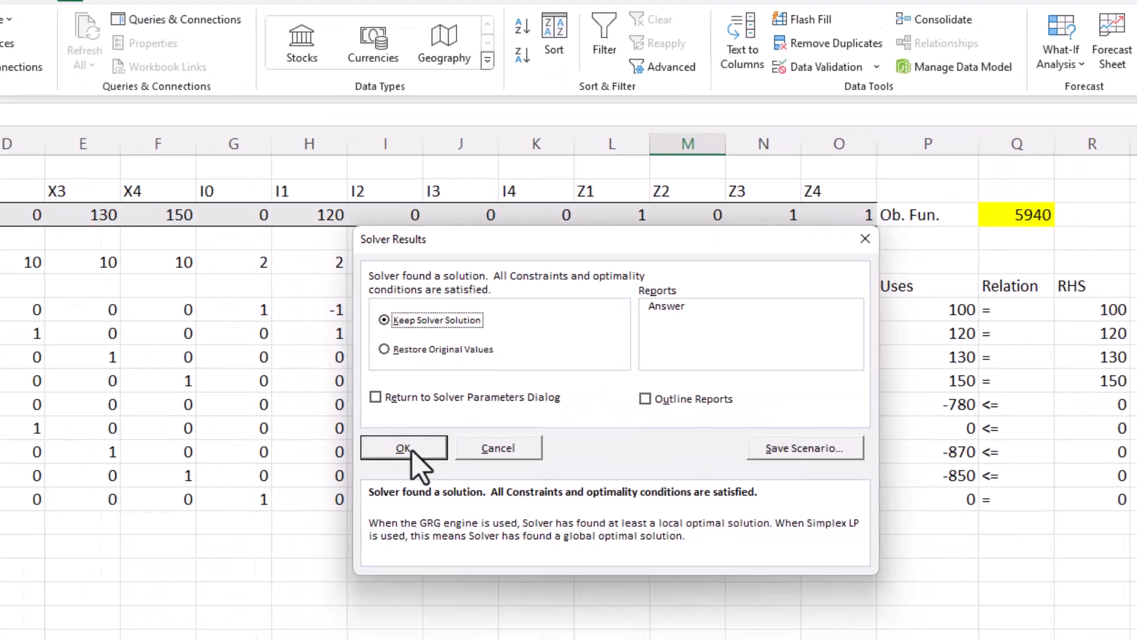
left_click(231, 390)
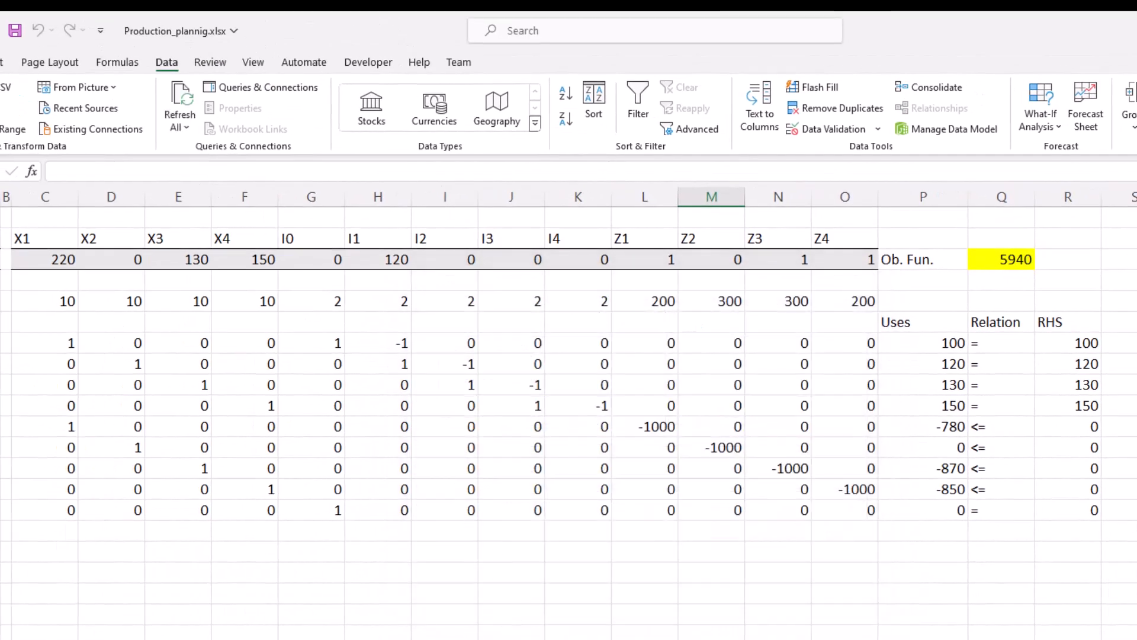
left_click(444, 637)
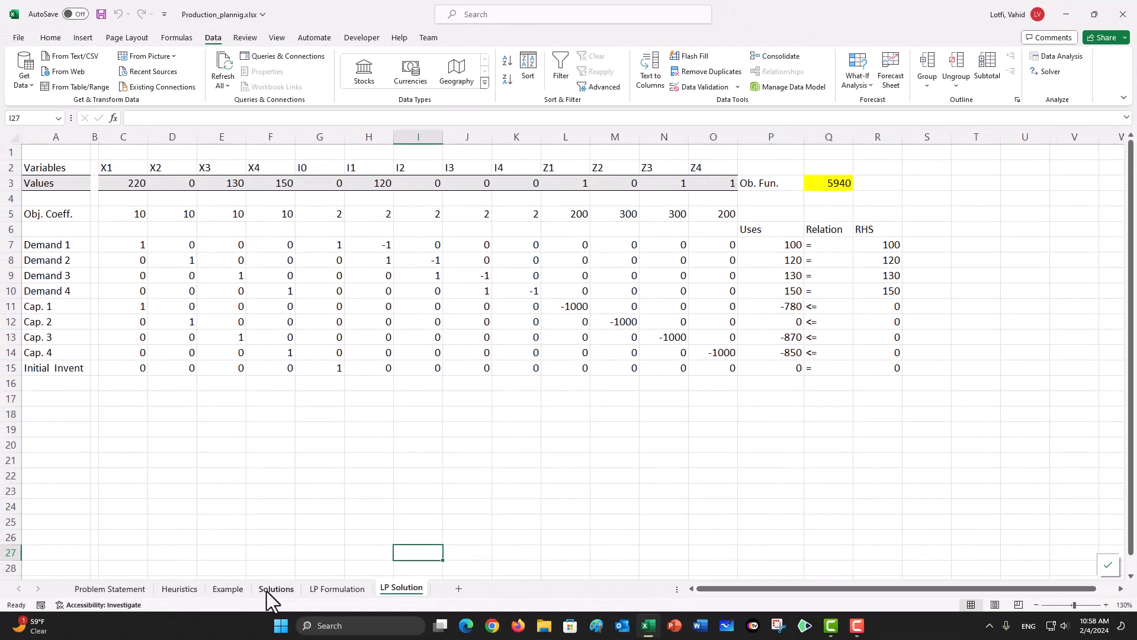
Review the total costs of the heuristic strategies on the Solutions sheet, and return to the LP Solution sheet
left_click(265, 590)
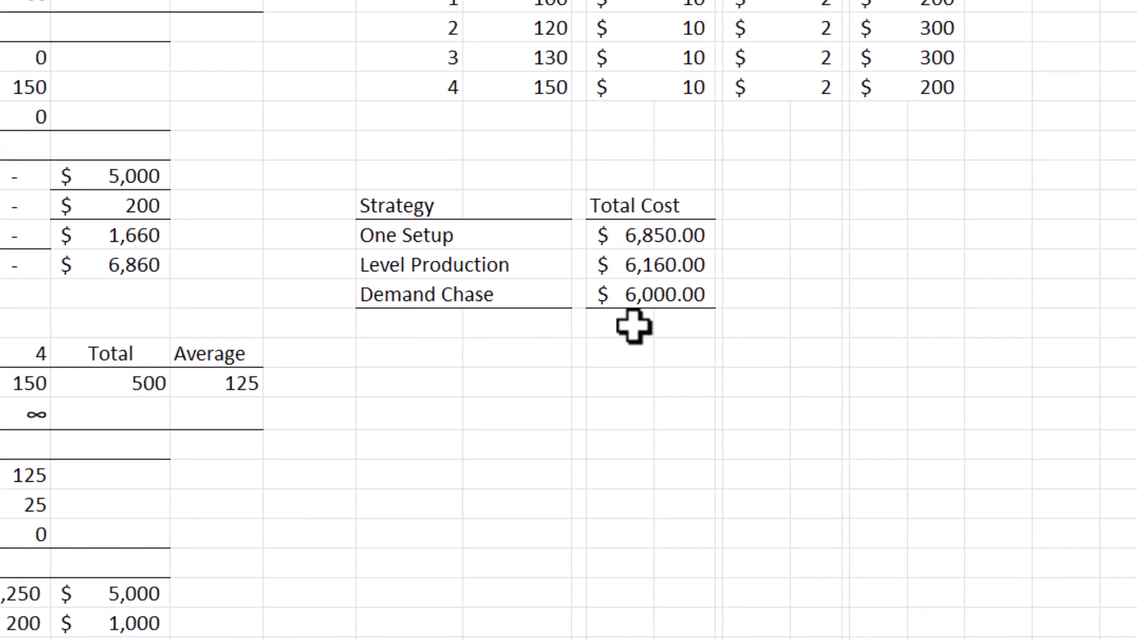
left_click(403, 588)
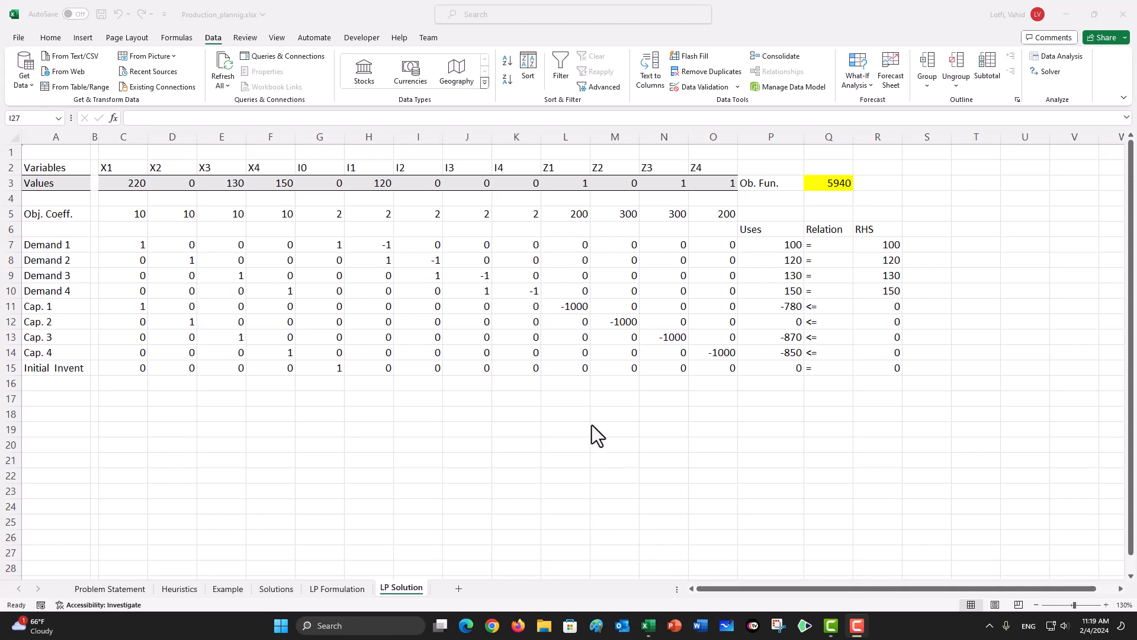
Set the capacity coefficients of Z1 to Z4 in L11, M12, N13 and O14 to -130
left_click(565, 308)
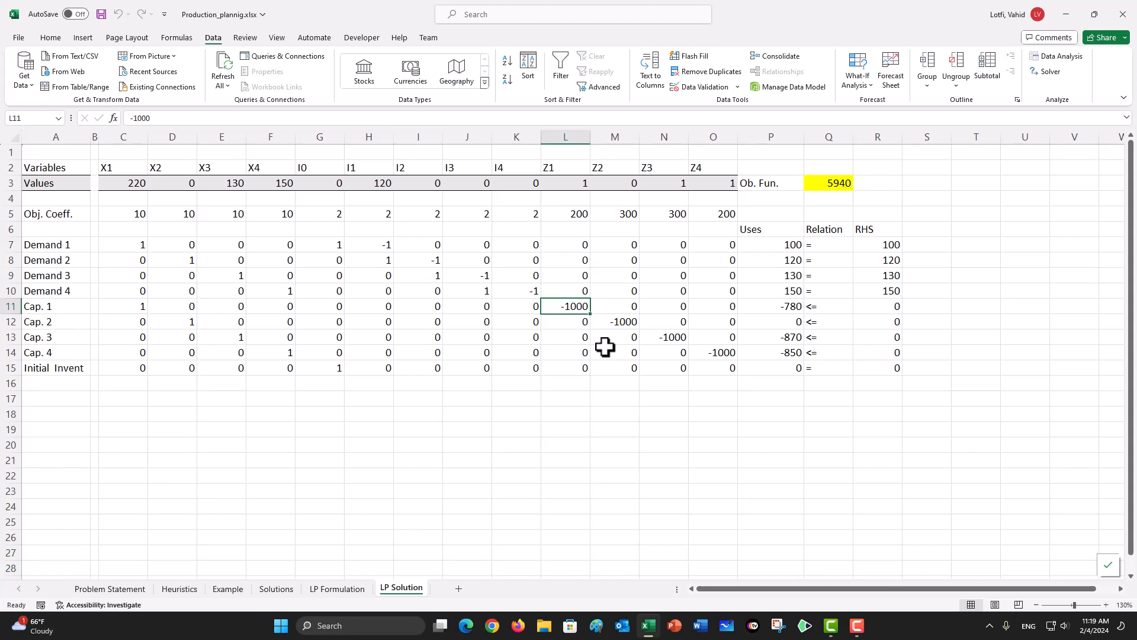
type("-130")
key("Return")
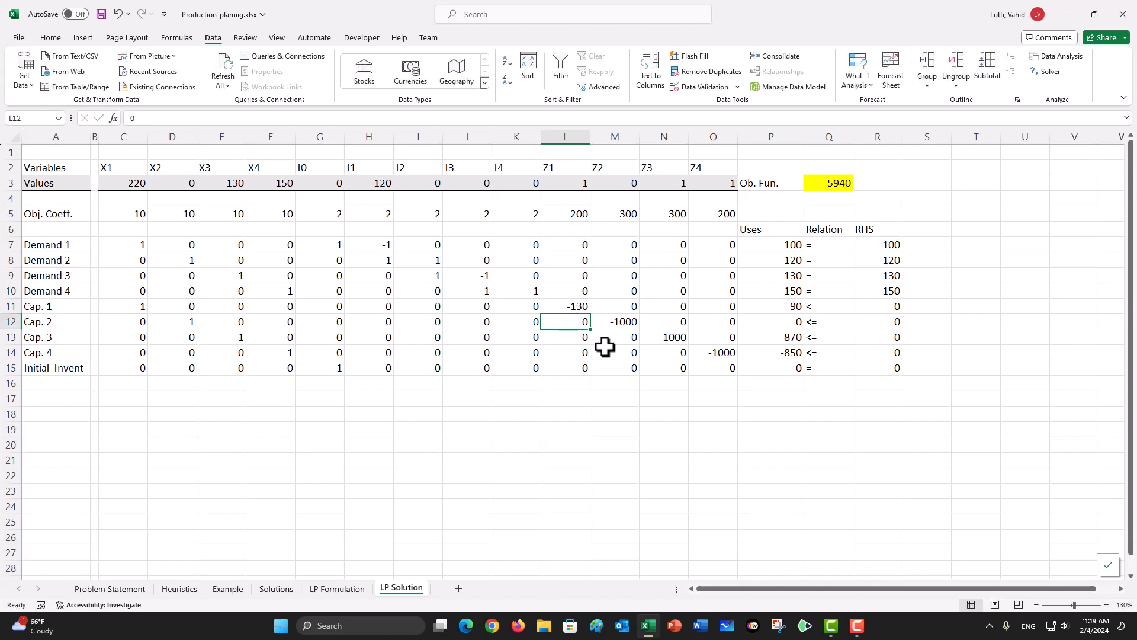
key("Right")
type("-130")
key("Return")
key("Right")
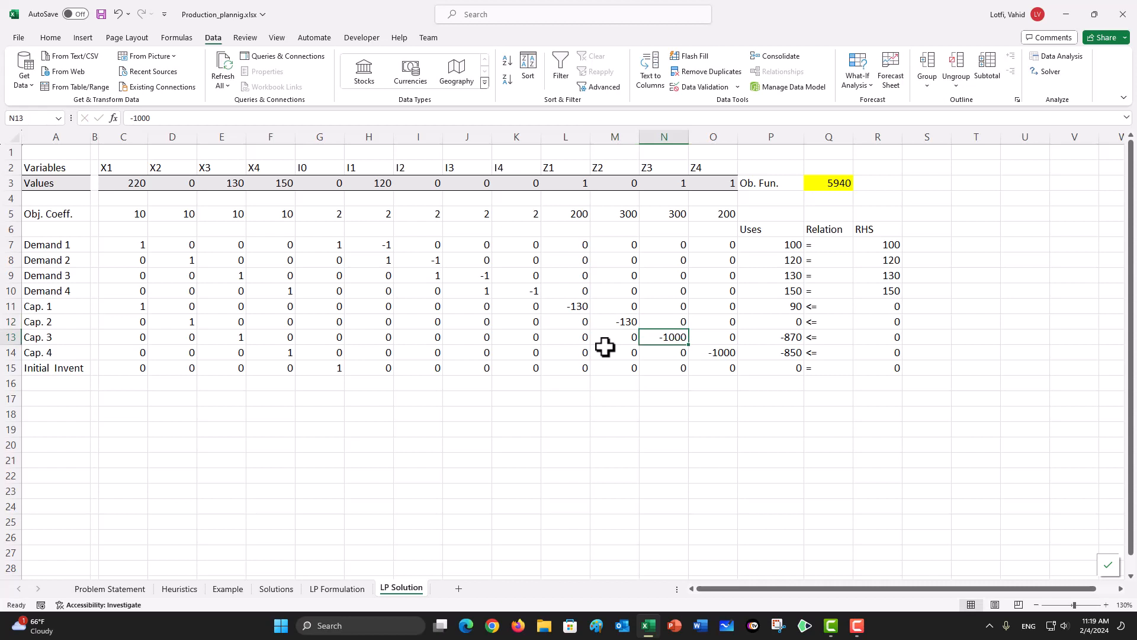
type("-130")
key("Return")
key("Right")
type("-130")
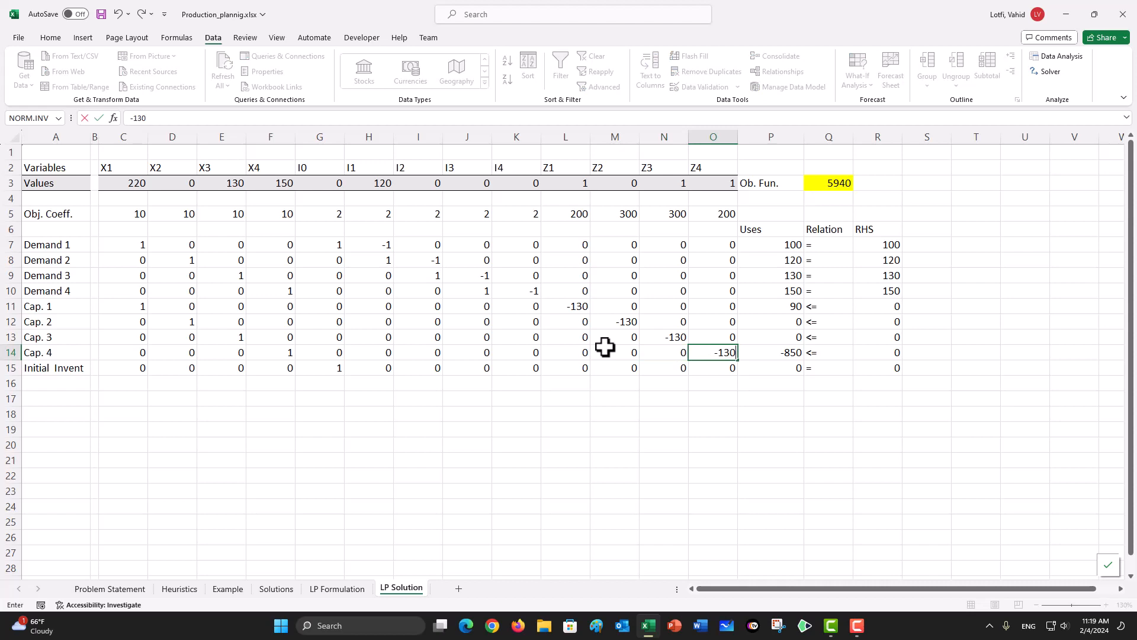
key("Return")
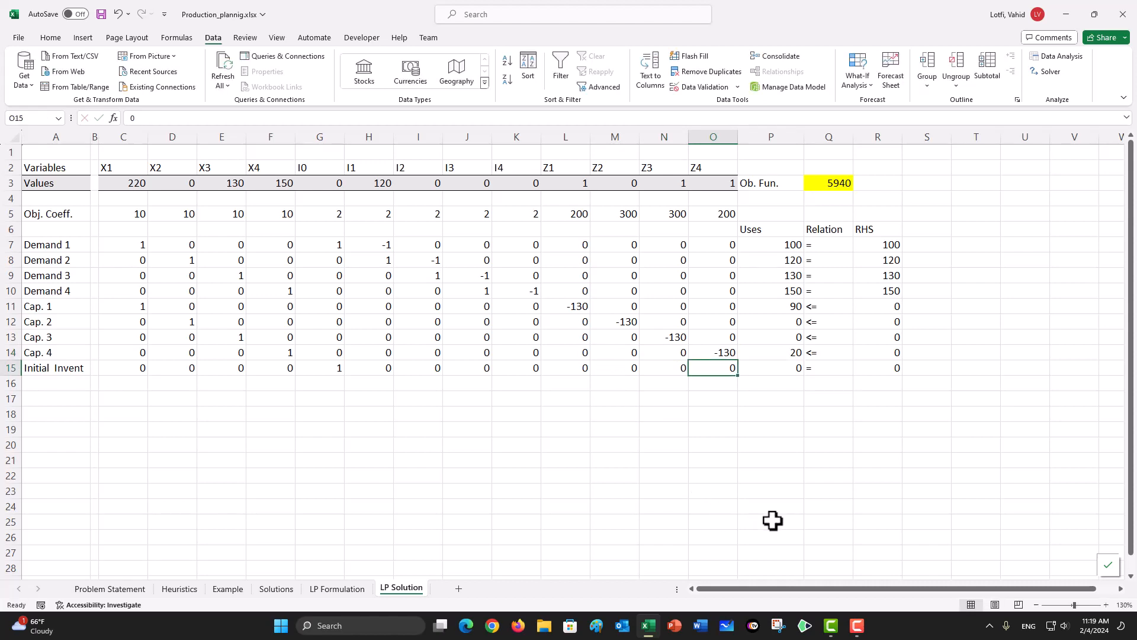
Solve the model again with the existing Solver settings and the 130-unit capacities, keeping the Solver solution
left_click(1048, 75)
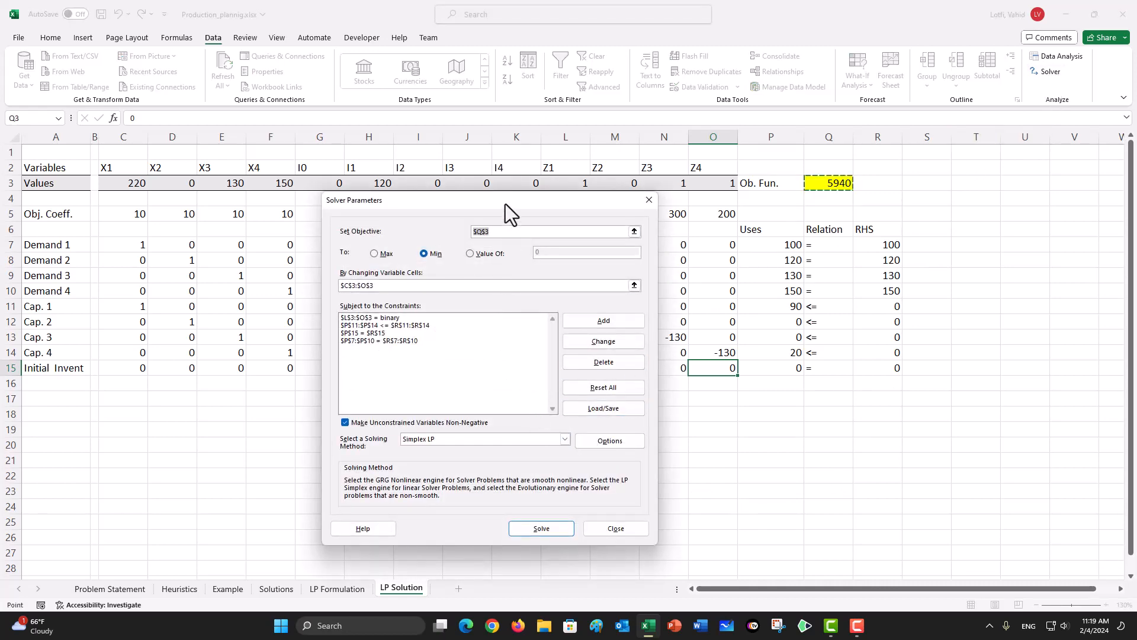
left_click(534, 528)
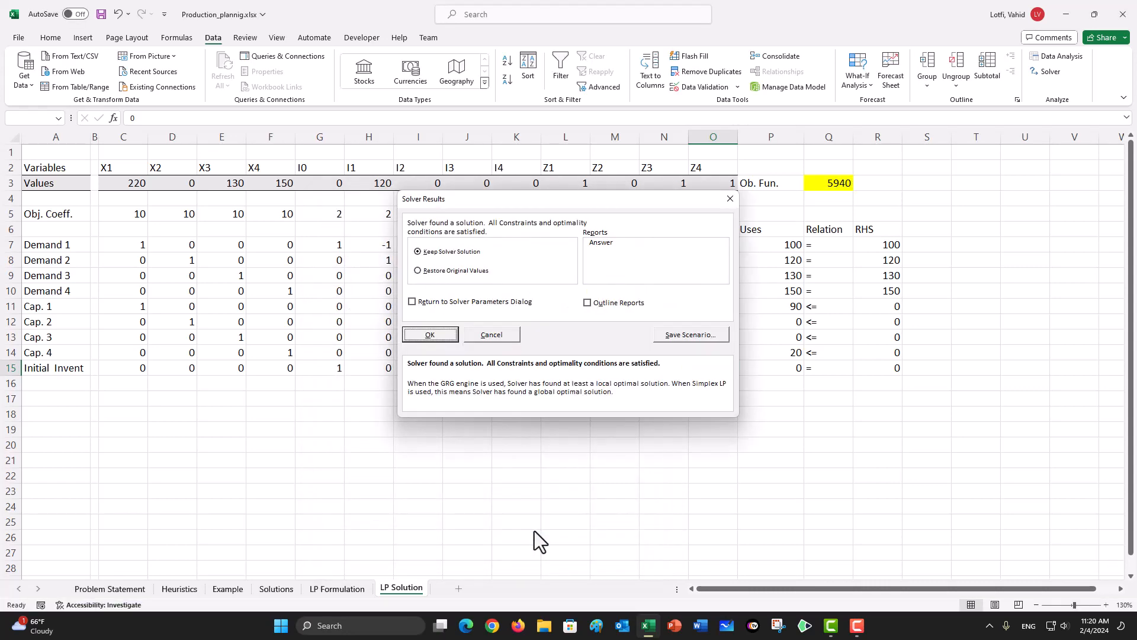
left_click(431, 334)
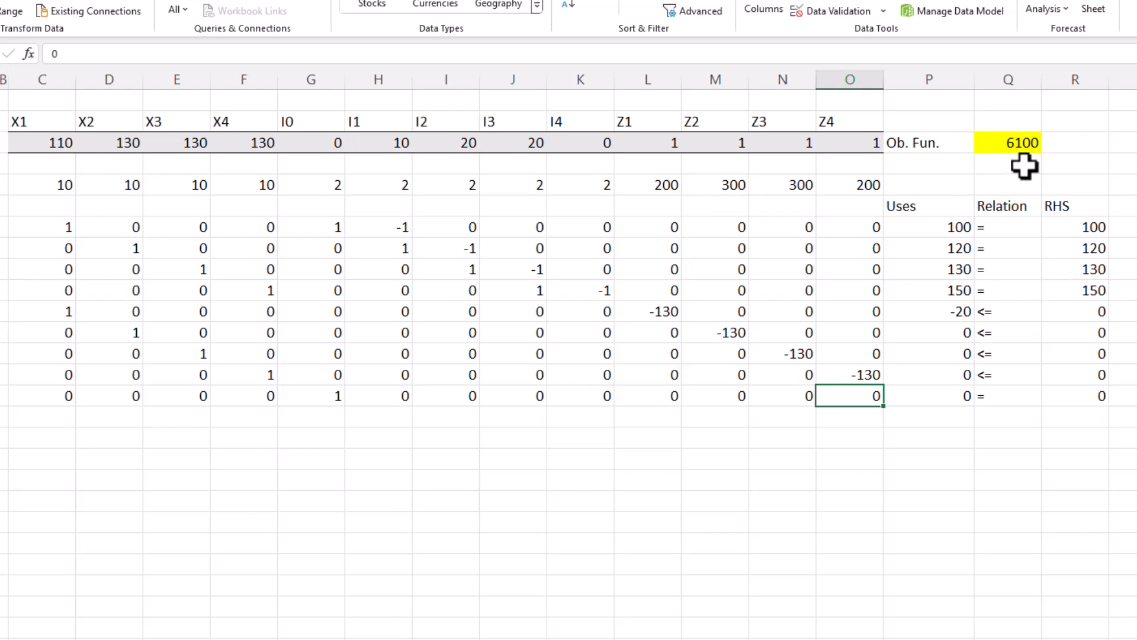
left_click(693, 628)
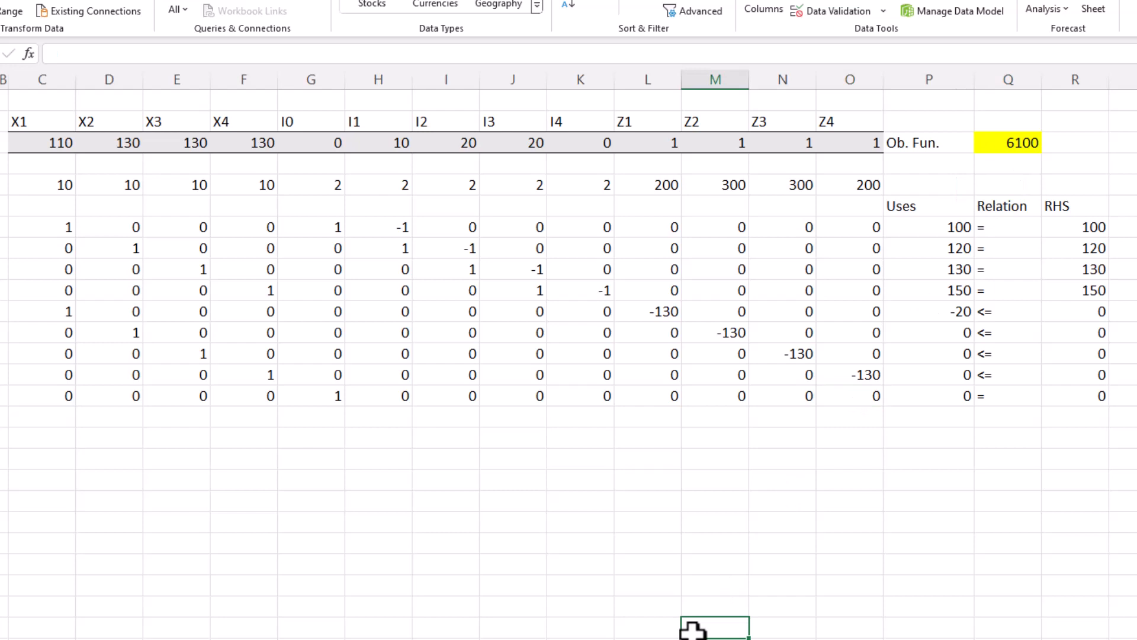